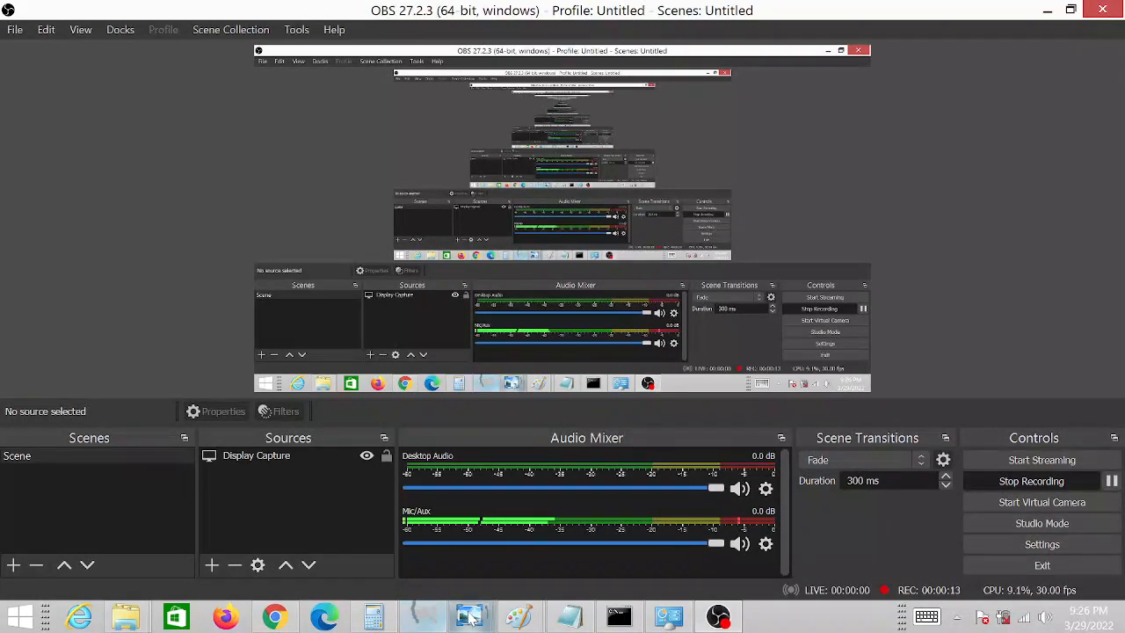
Switch to Chrome, search Google for "huion software" and open Huion's Download Drivers And User Manual page
left_click(275, 616)
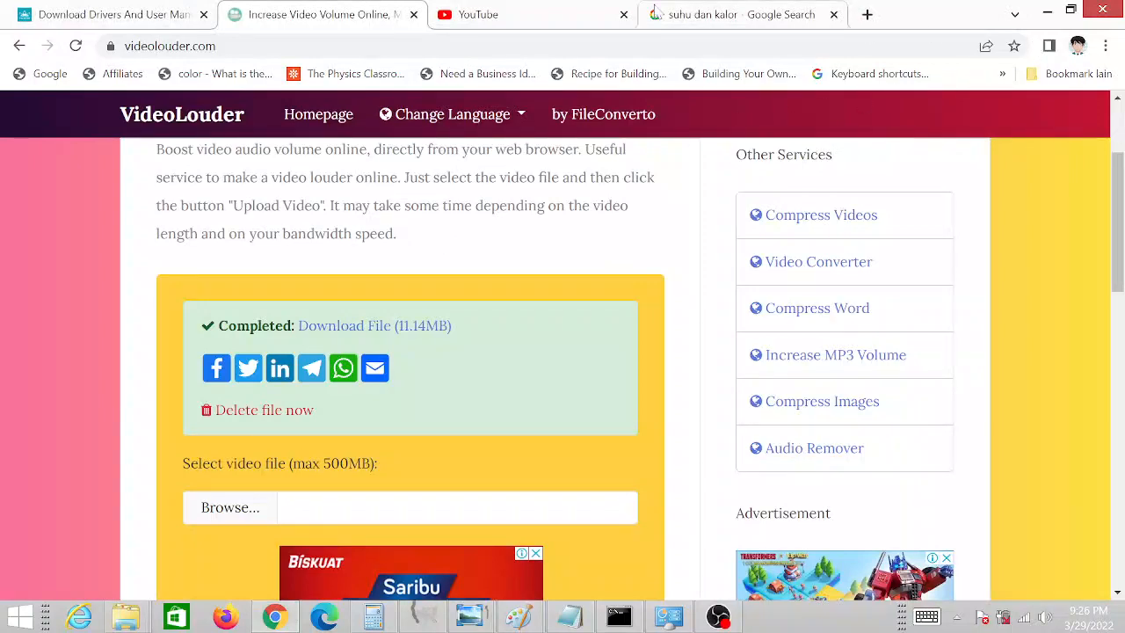
left_click(110, 14)
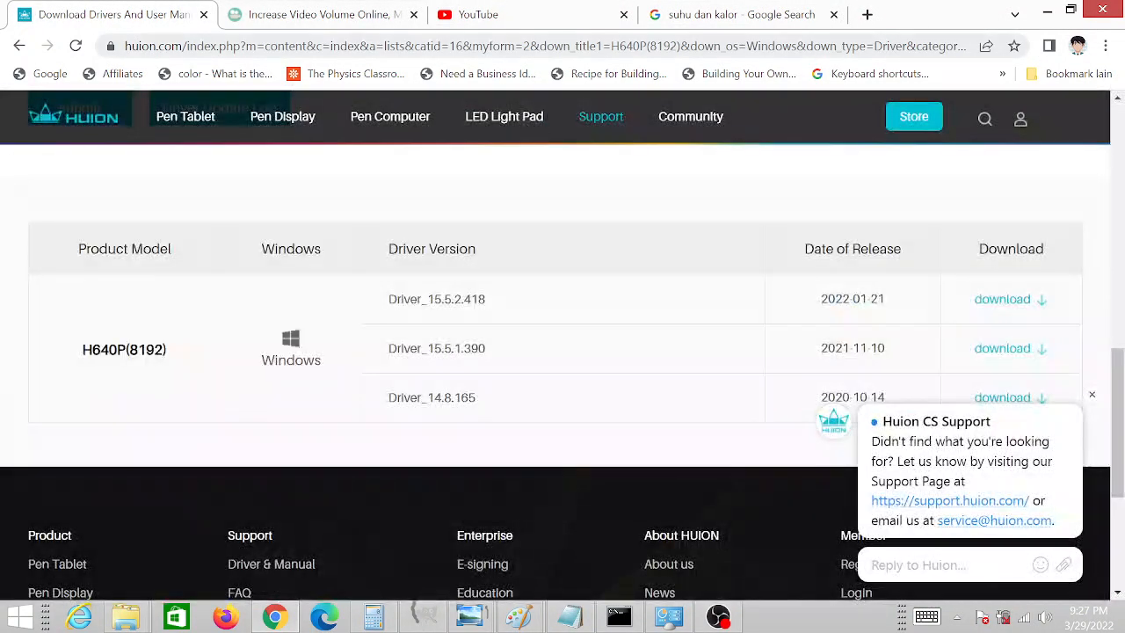
left_click(453, 52)
type("hui")
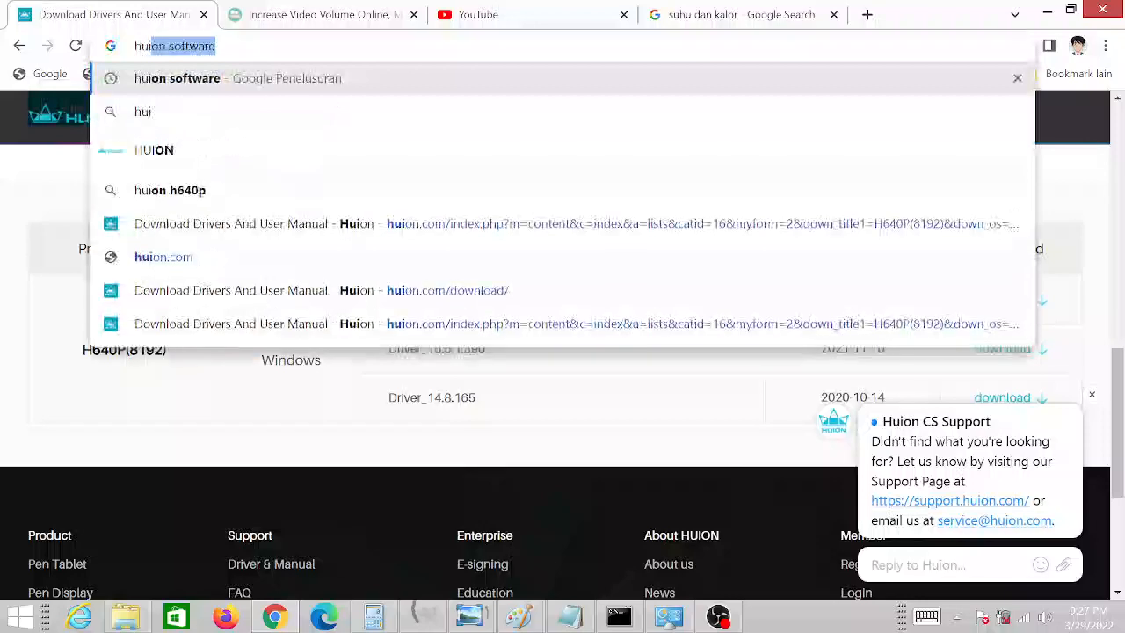
key("Return")
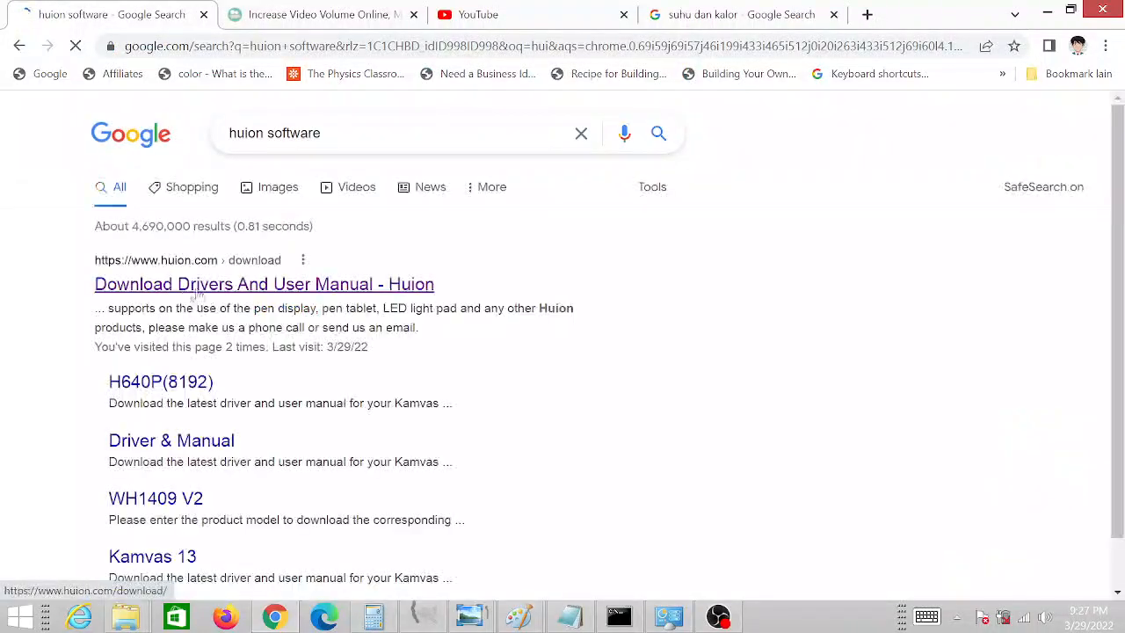
left_click(351, 285)
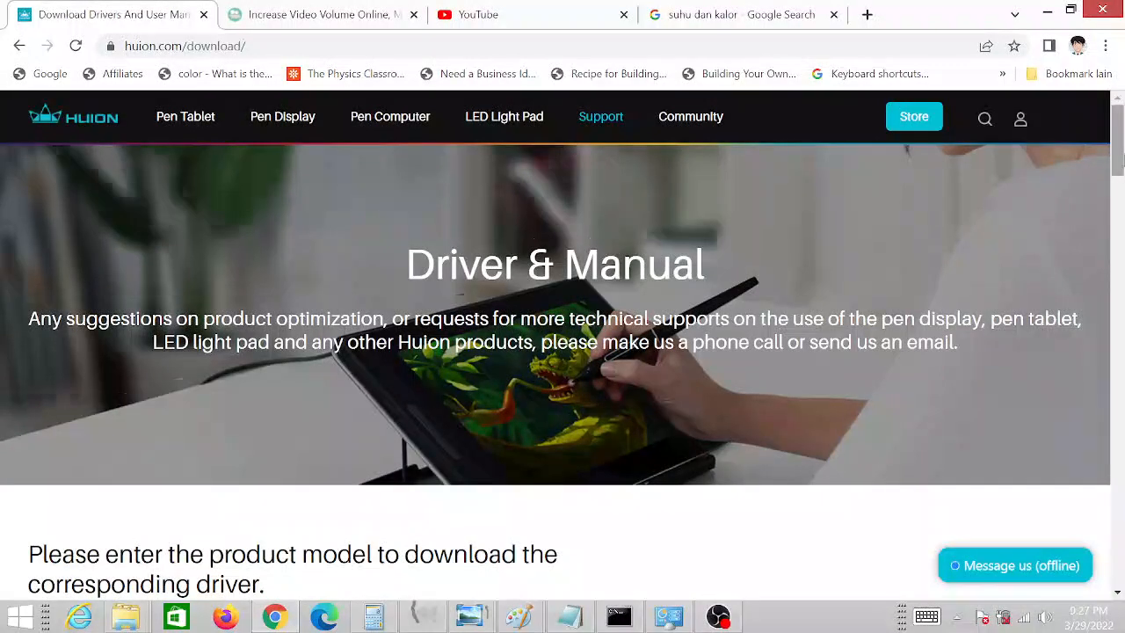
Set the driver search's product model to H640P(8192) and its OS to Windows
scroll(769, 165, "down", 7)
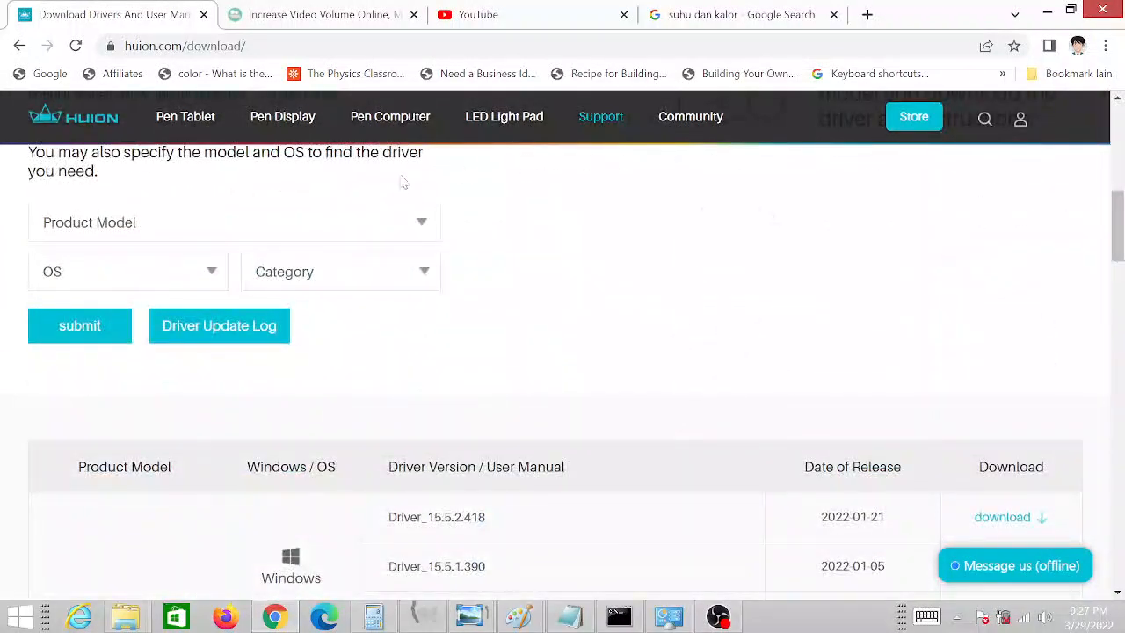
left_click(422, 223)
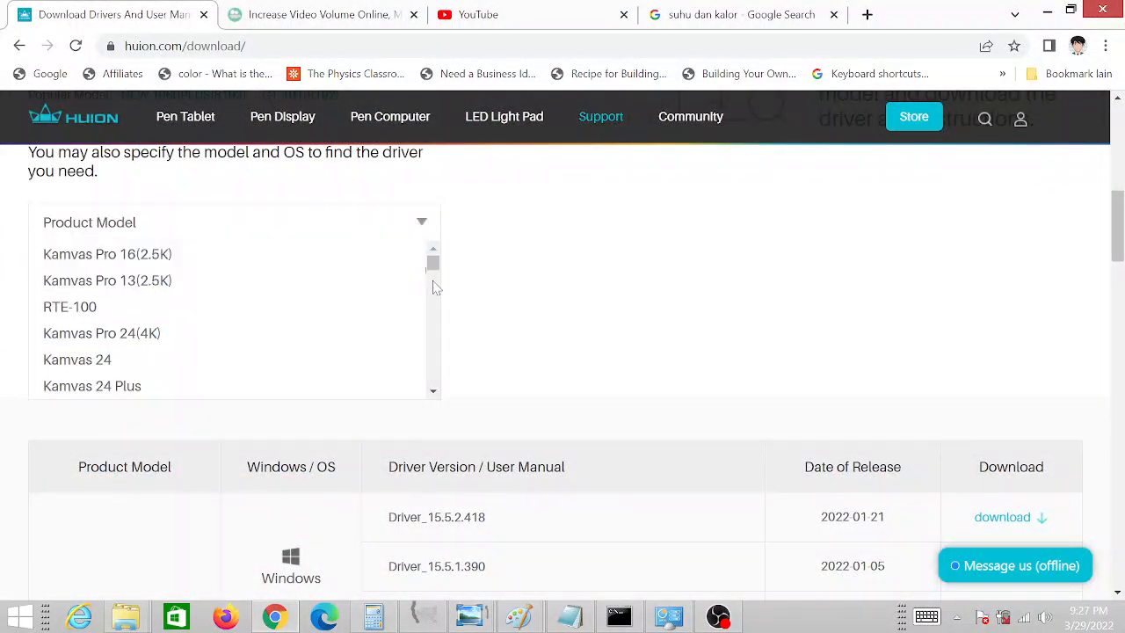
left_click_drag(432, 260, 434, 338)
left_click(378, 344)
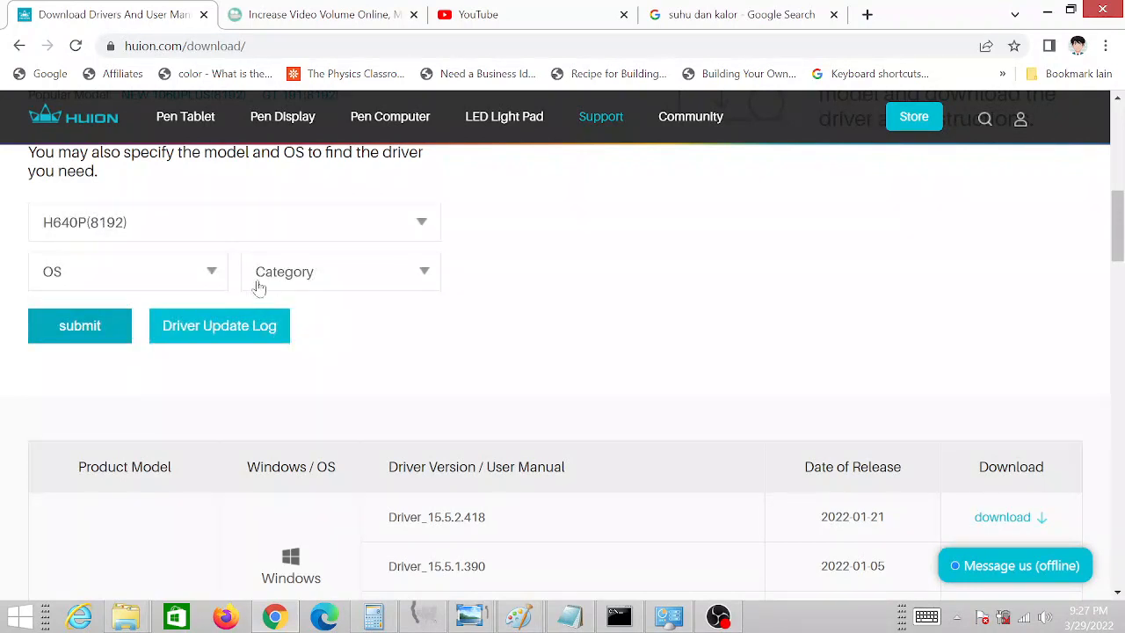
left_click(214, 271)
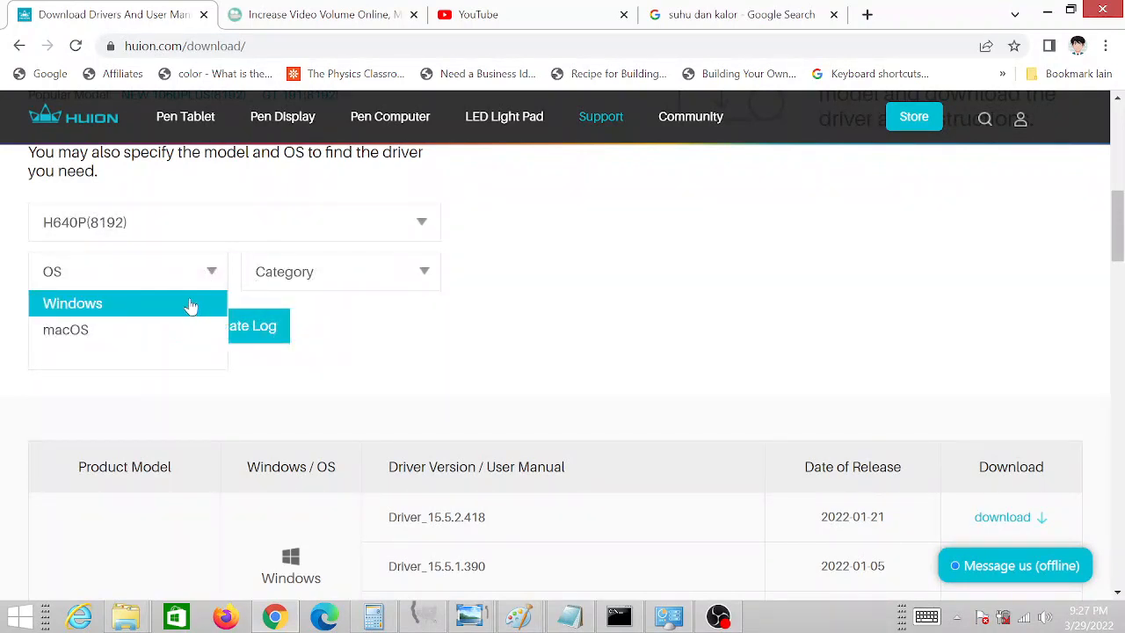
left_click(191, 304)
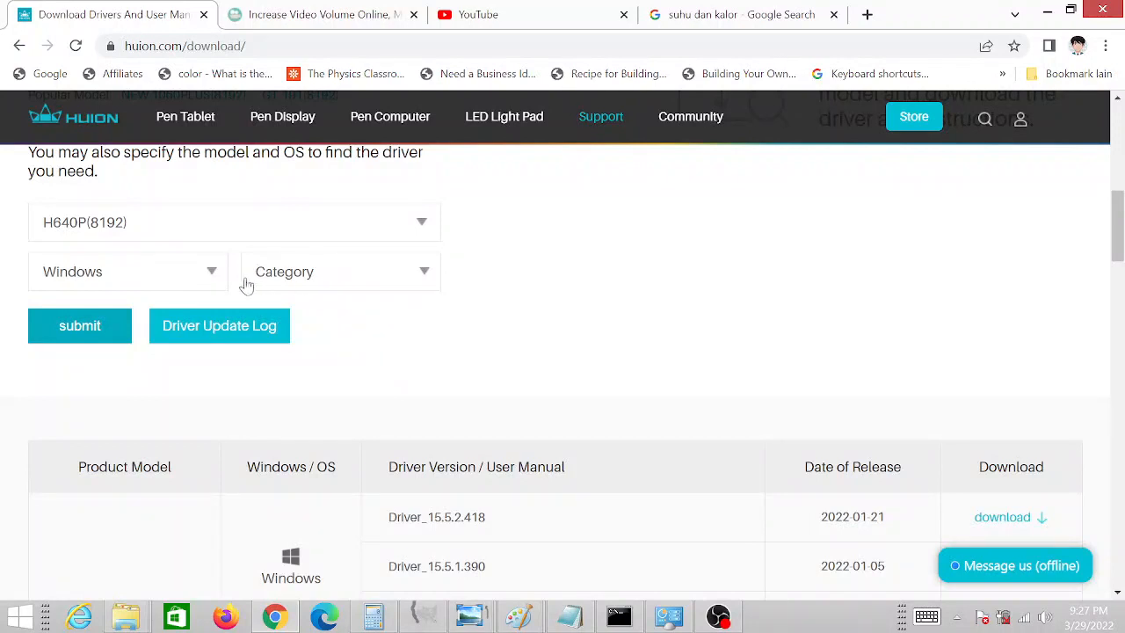
Set the category to Driver and submit the driver search
left_click(212, 272)
left_click(357, 296)
left_click(375, 281)
left_click(204, 276)
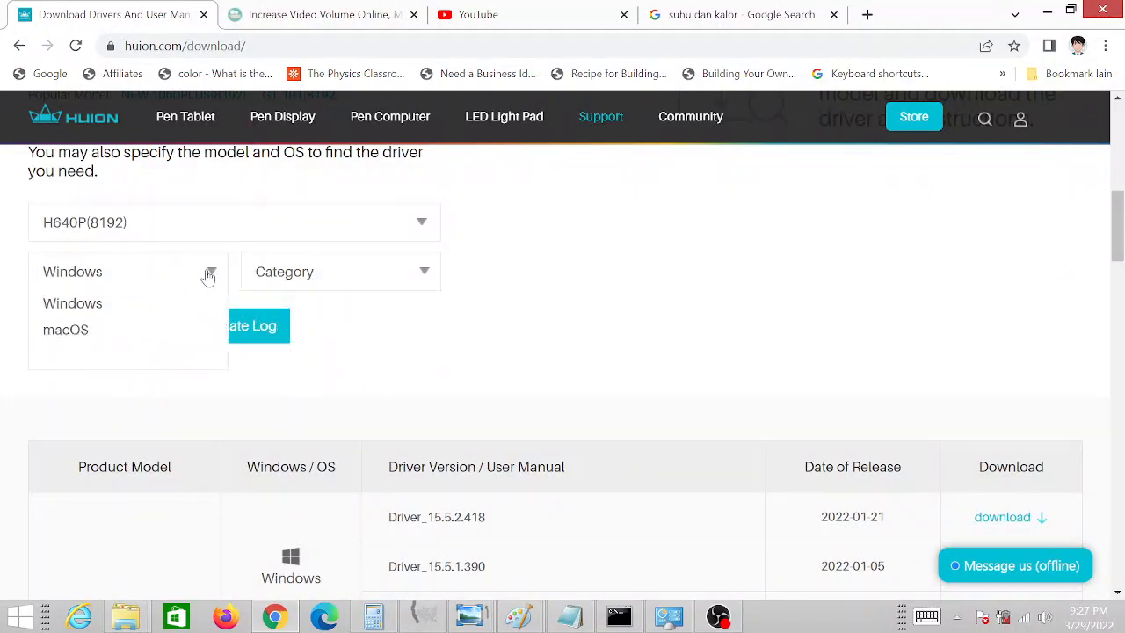
left_click(360, 274)
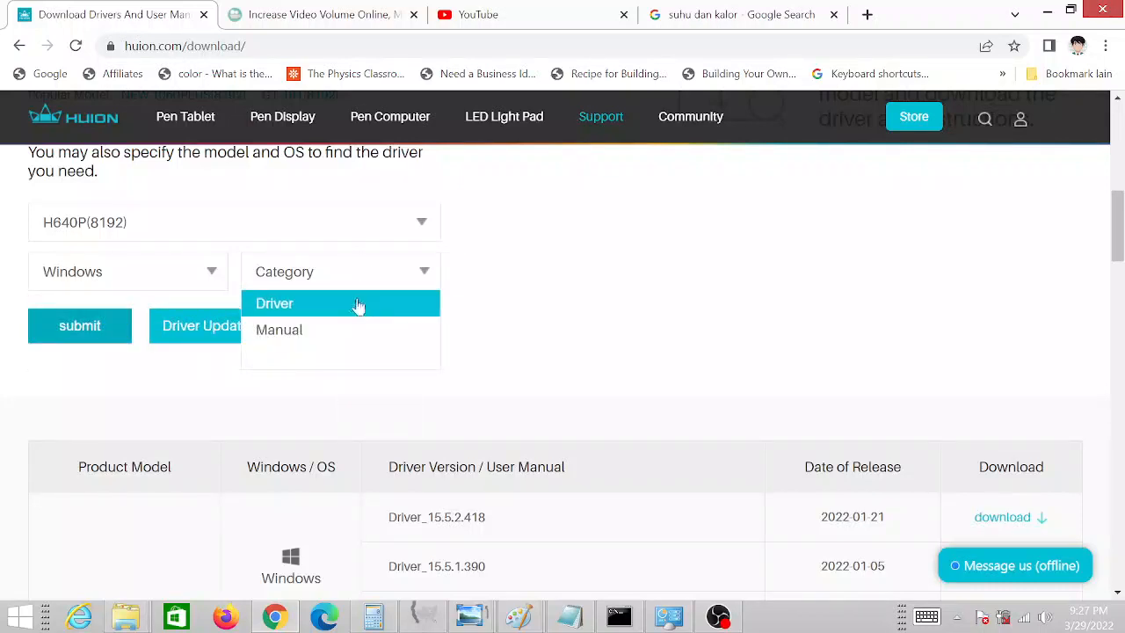
left_click(359, 307)
left_click(123, 316)
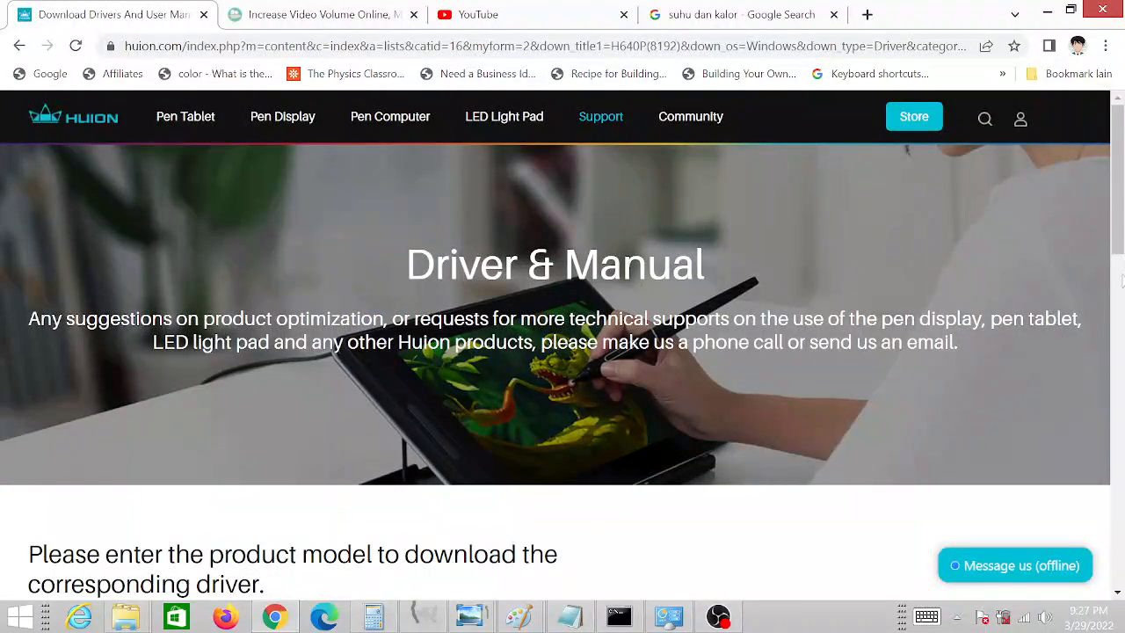
Download Driver_15.5.2.418 for the H640P(8192) and show the downloaded zip in its folder
scroll(1107, 246, "down", 8)
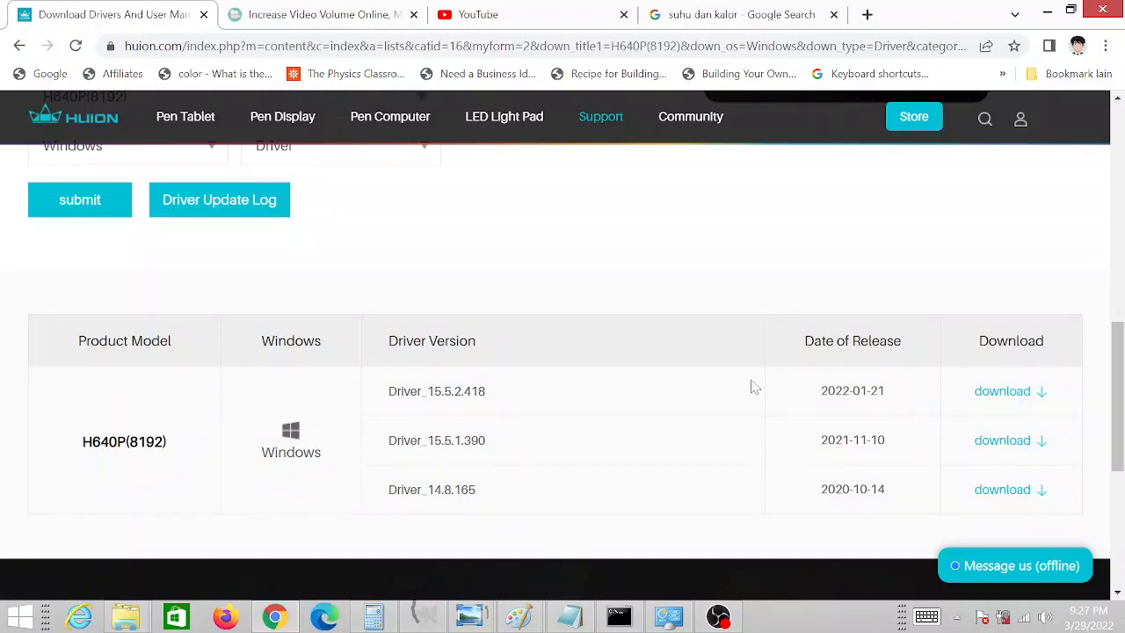
left_click(997, 391)
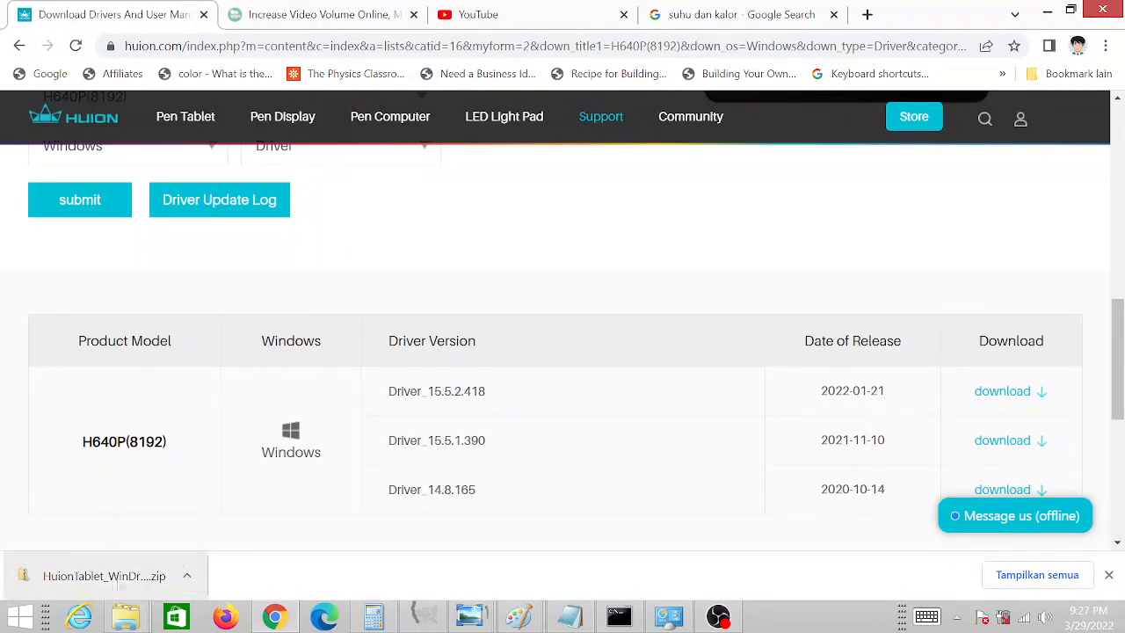
left_click(159, 569)
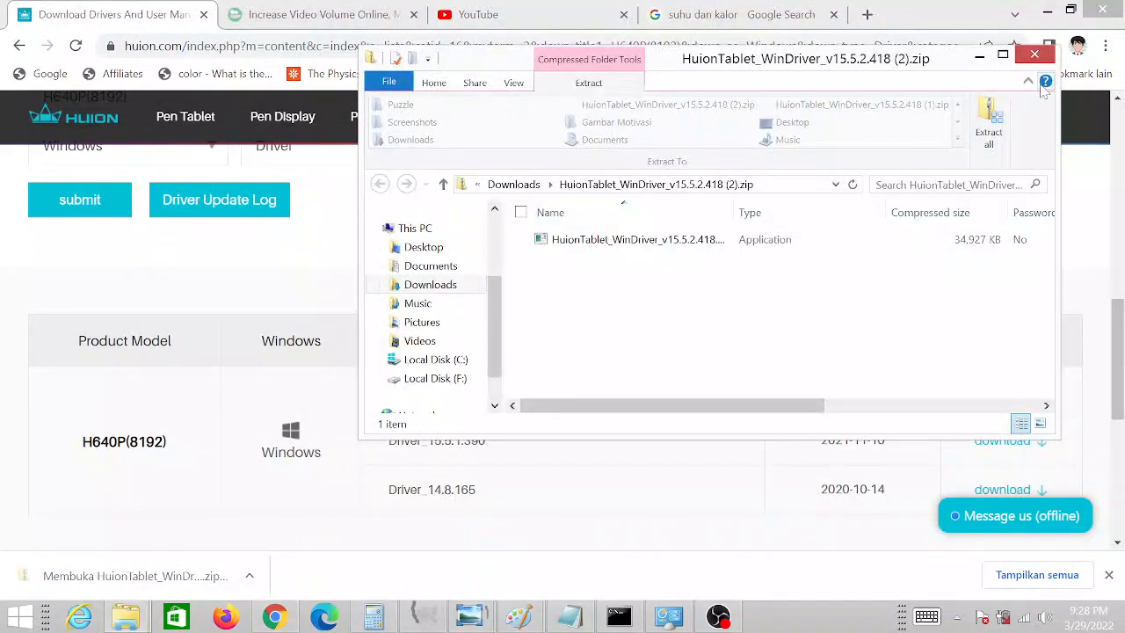
left_click(1034, 55)
left_click(187, 575)
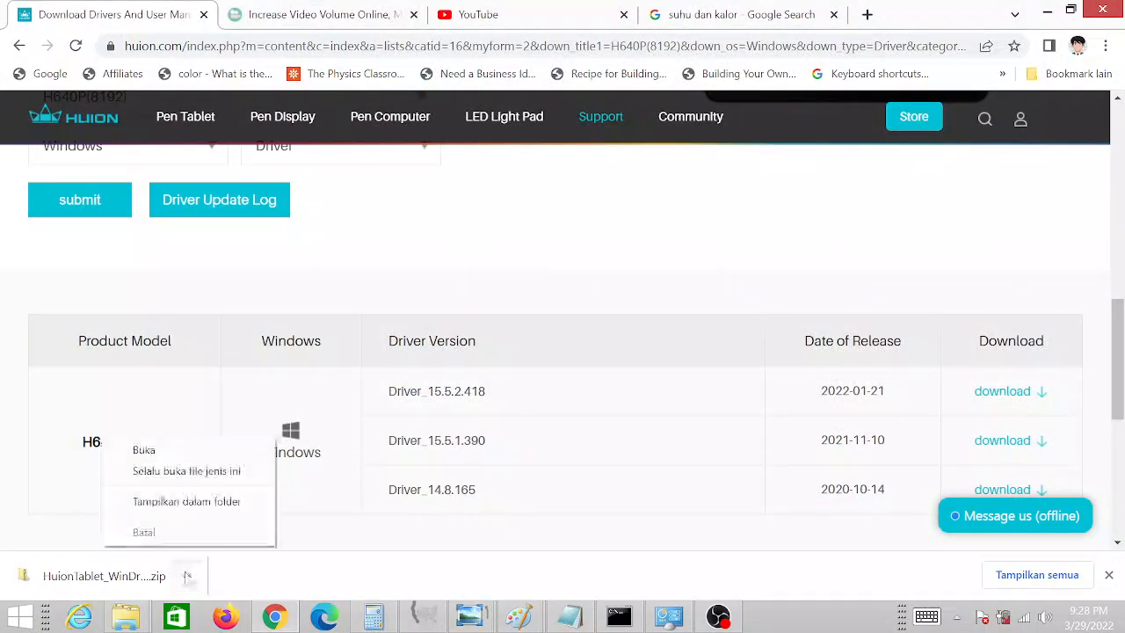
left_click(201, 502)
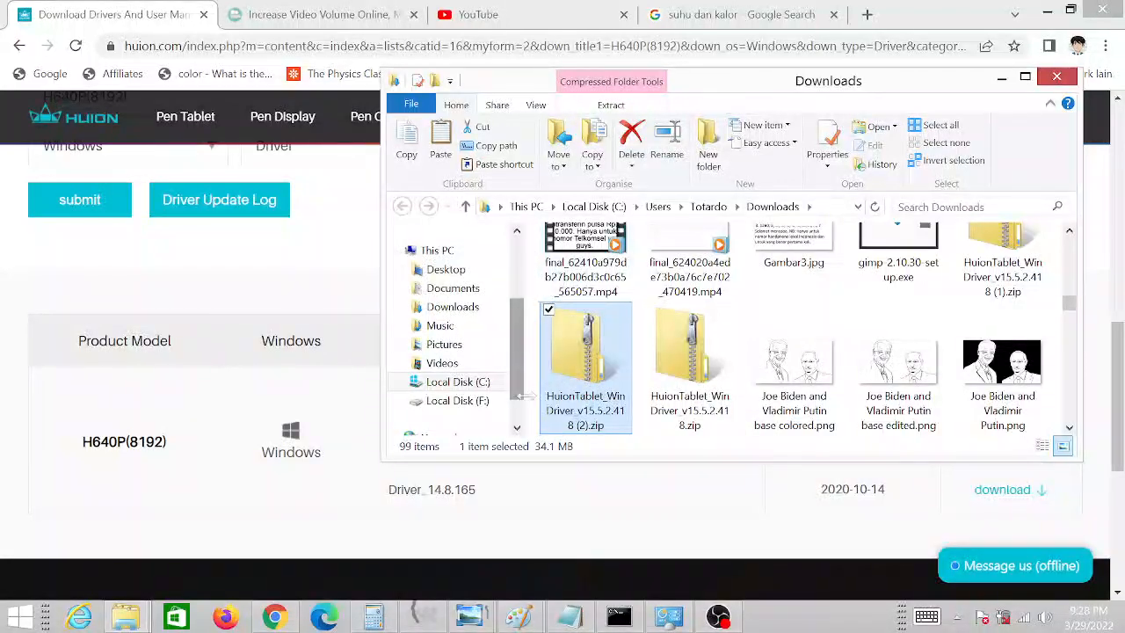
right_click(606, 372)
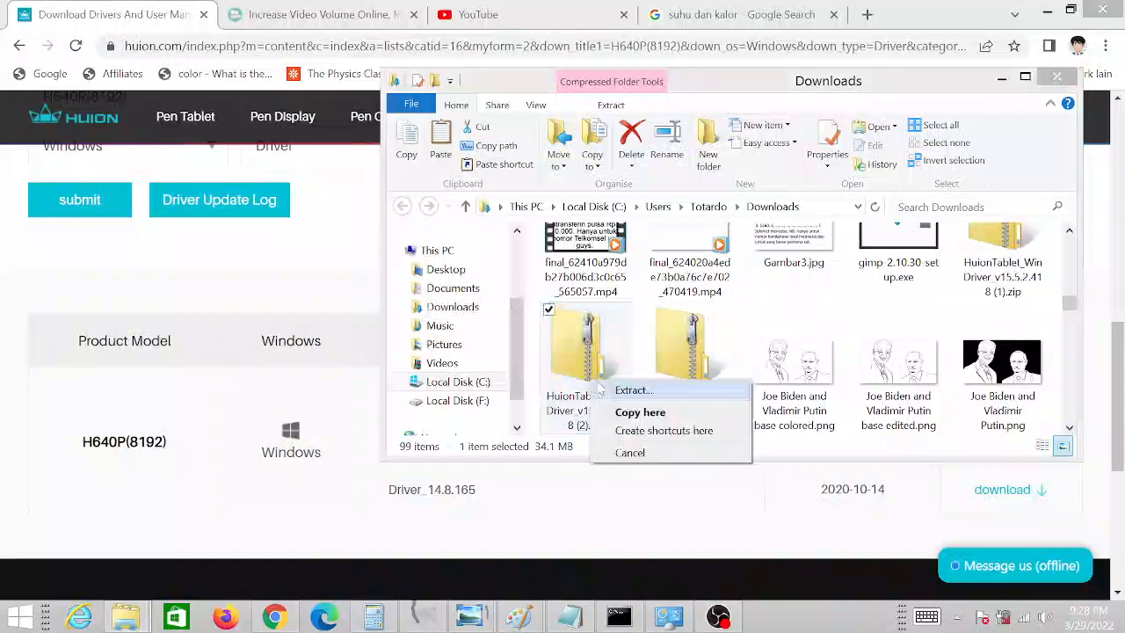
left_click(587, 356)
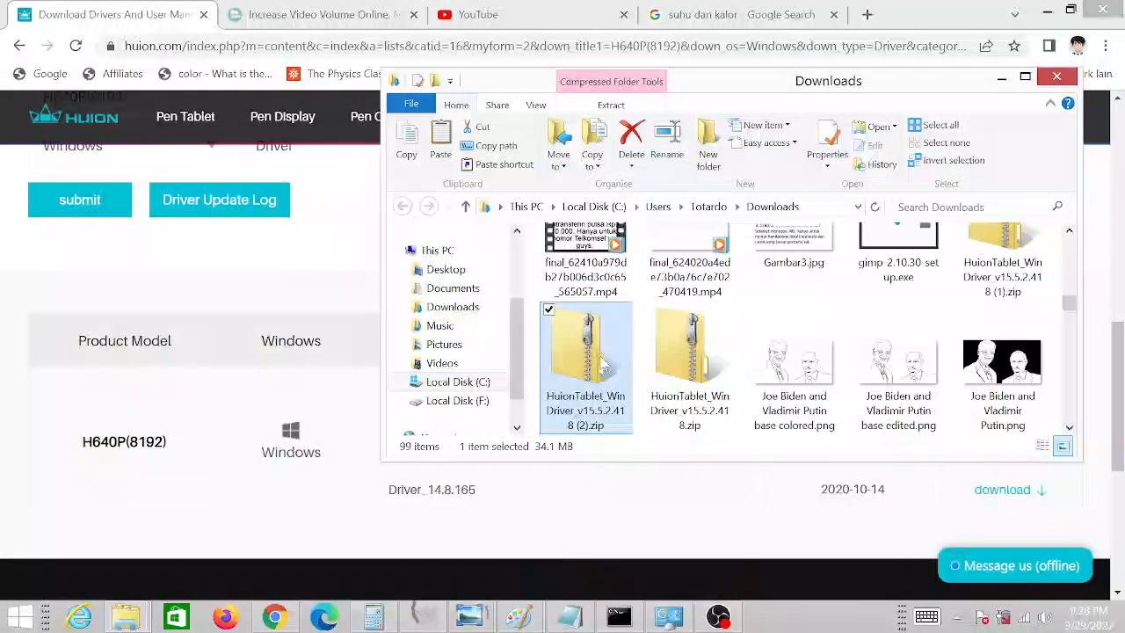
right_click(598, 374)
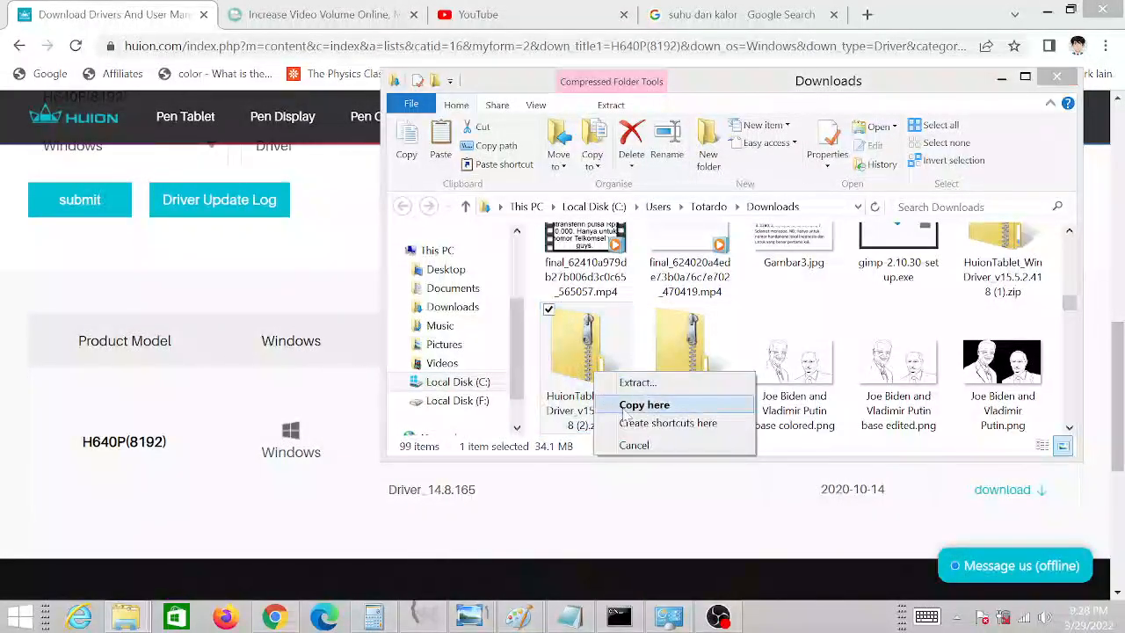
left_click(584, 374)
right_click(580, 372)
left_click(587, 377)
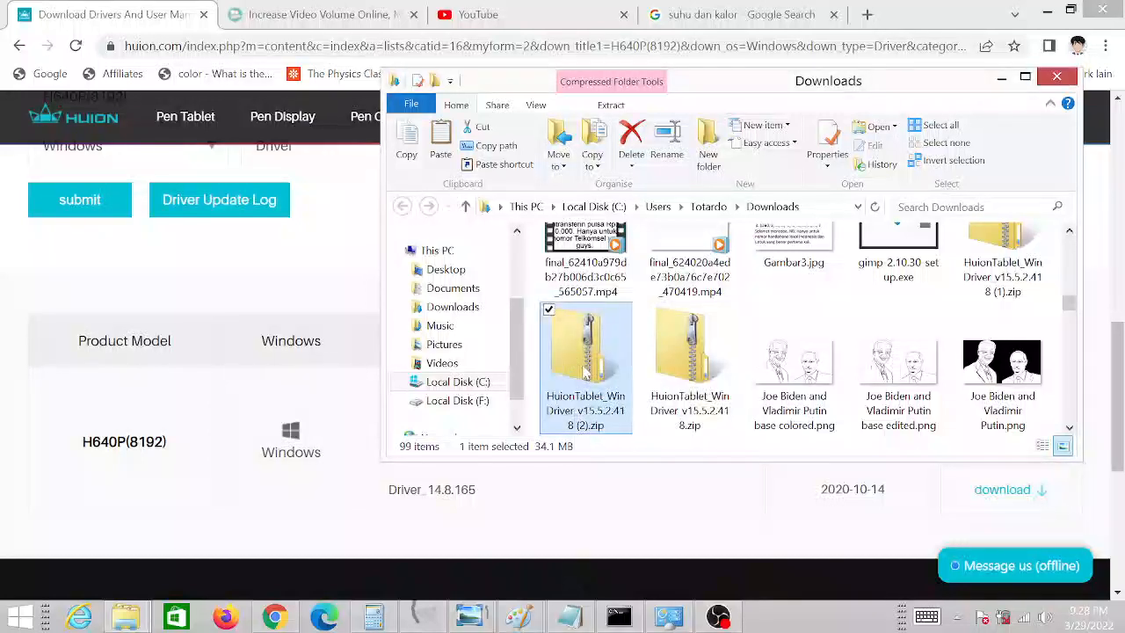
right_click(587, 376)
left_click(577, 360)
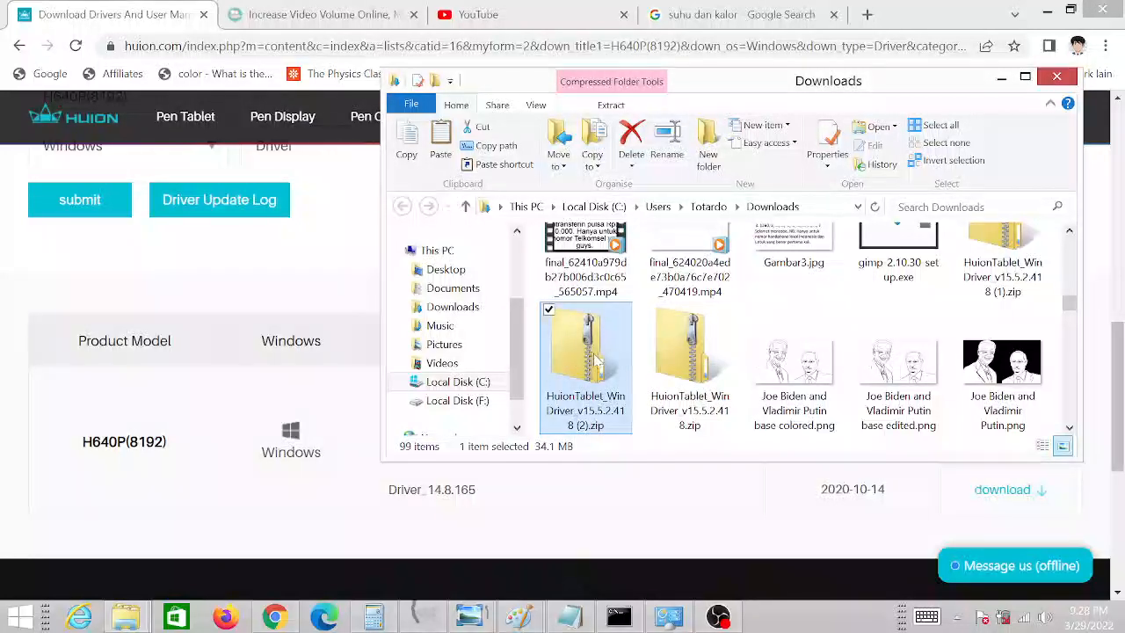
double_click(603, 380)
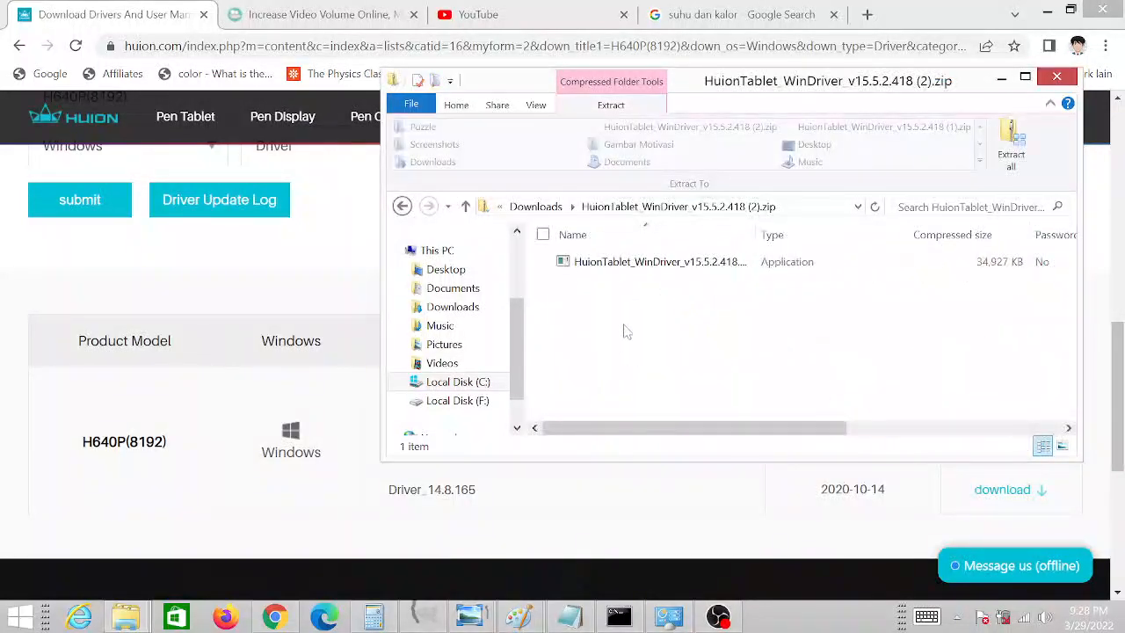
left_click(402, 206)
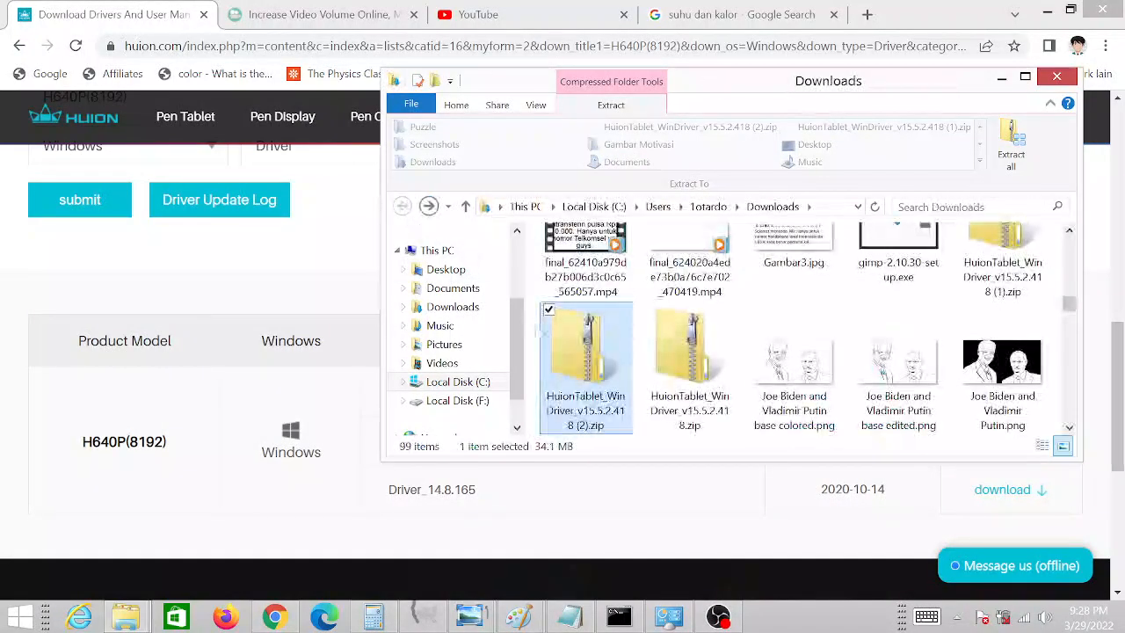
Extract HuionTablet_WinDriver_v15.5.2.418 (2).zip to the suggested folder in Downloads, with extracted files shown when complete
right_click(566, 349)
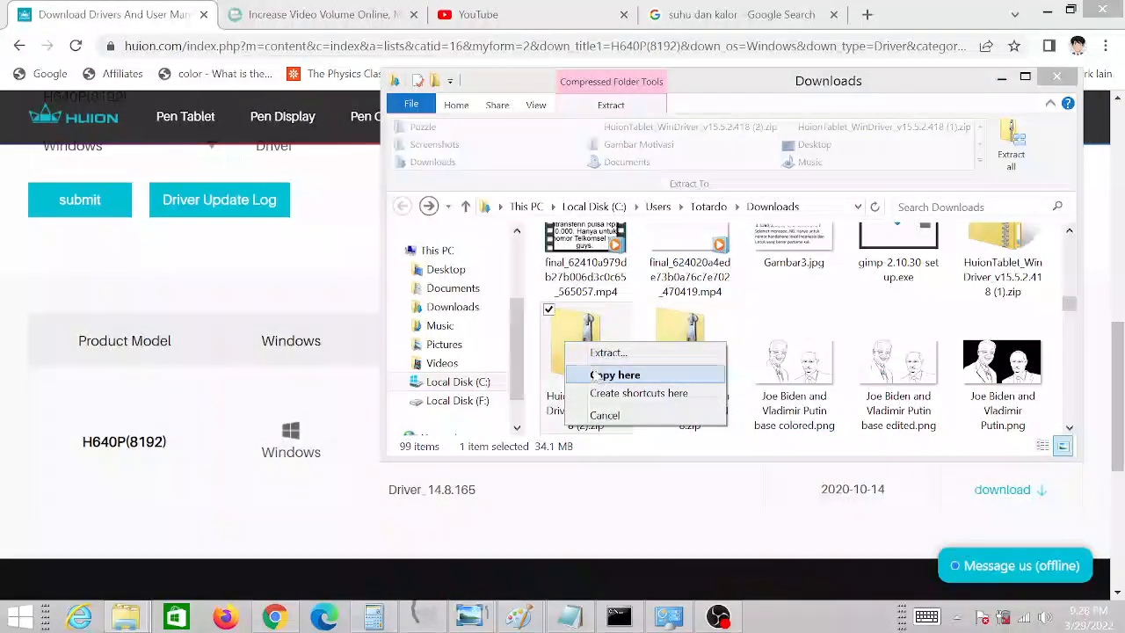
left_click(596, 352)
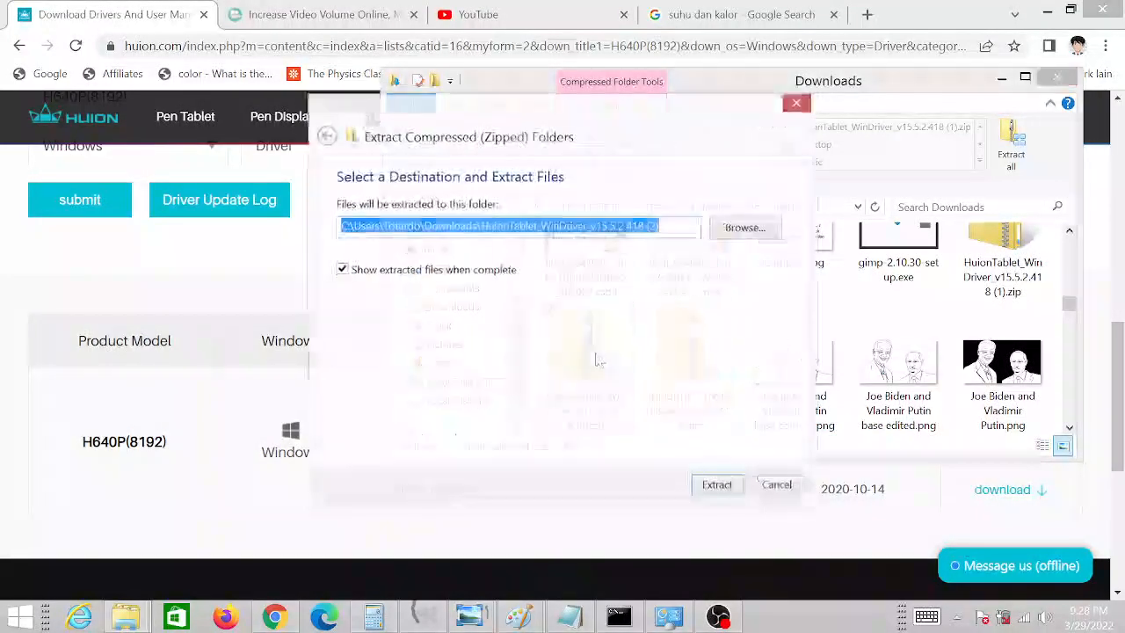
left_click(717, 487)
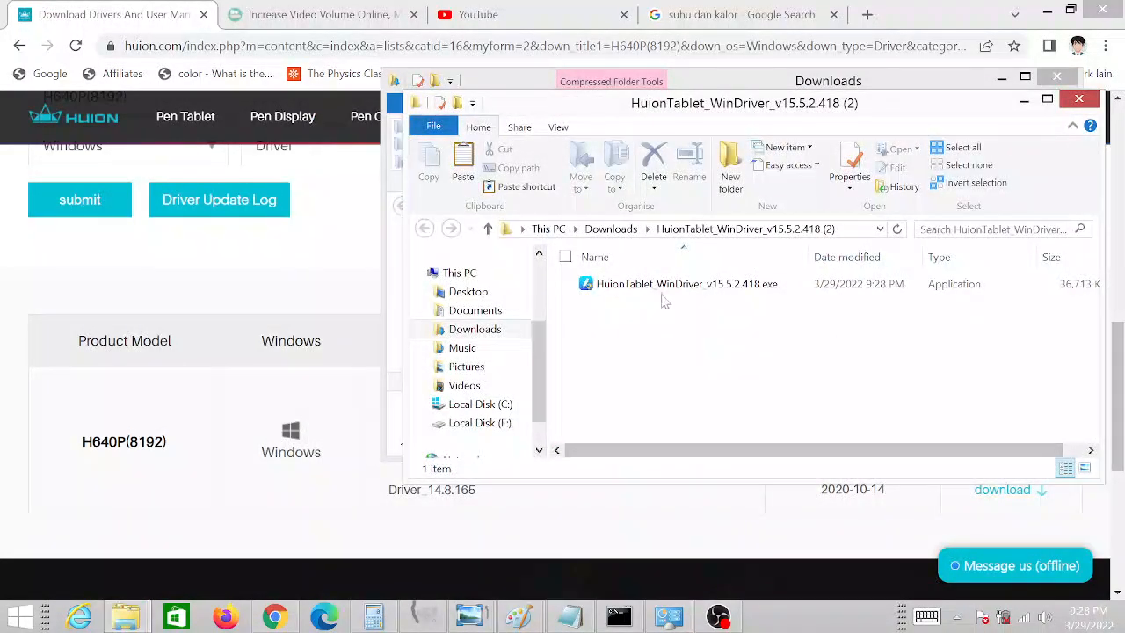
Run HuionTablet_WinDriver_v15.5.2.418.exe and uninstall the old version of the Huion Tablet driver
left_click(664, 293)
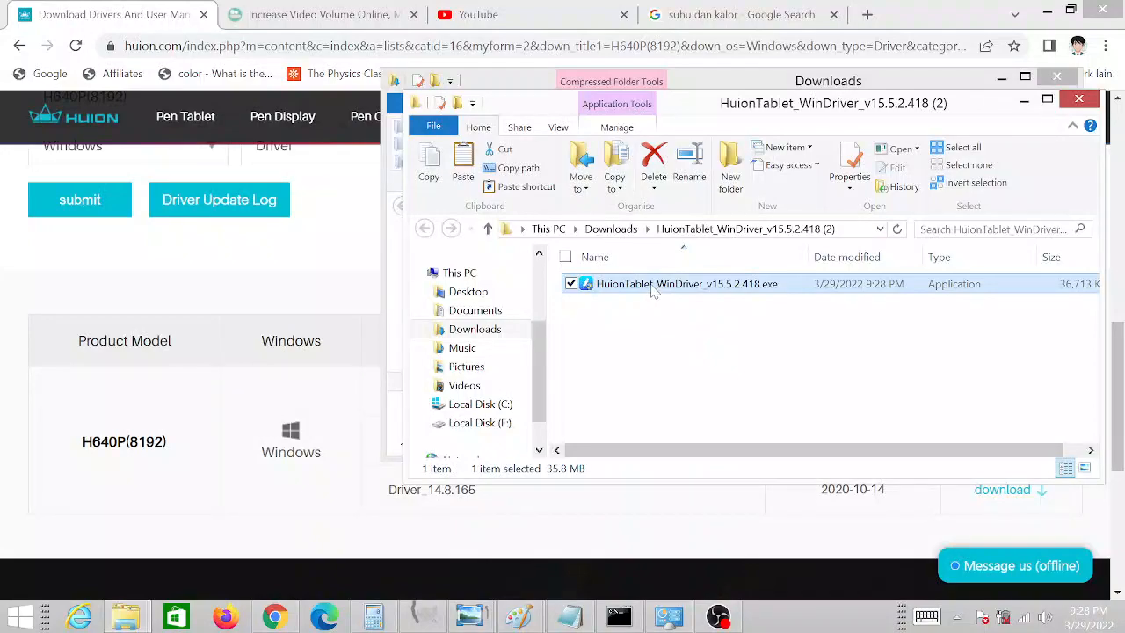
double_click(652, 286)
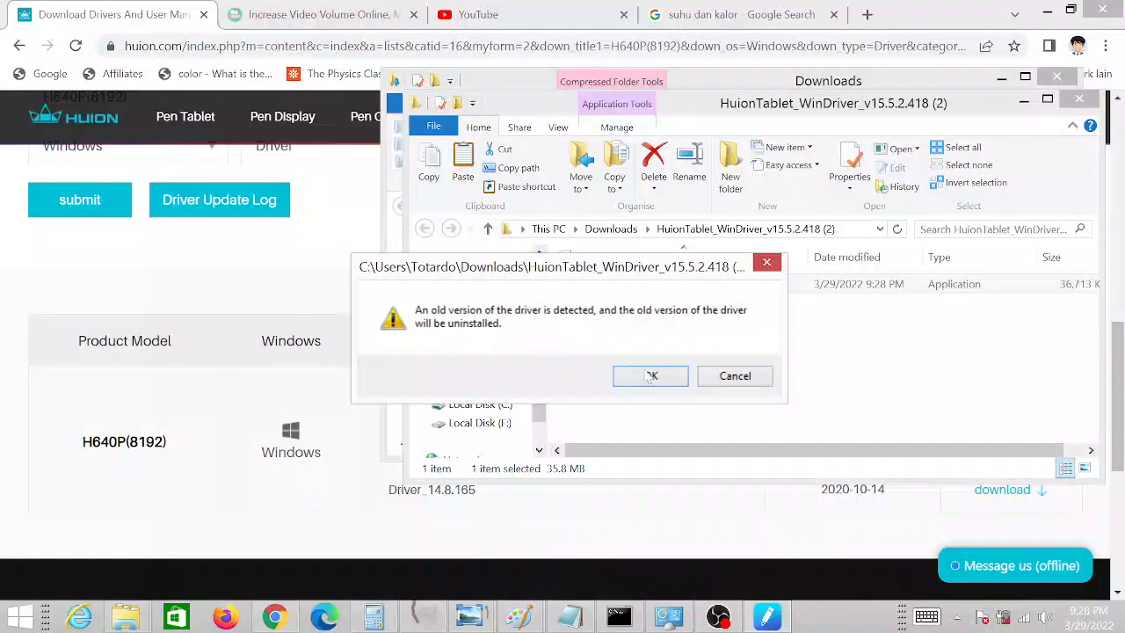
left_click(651, 376)
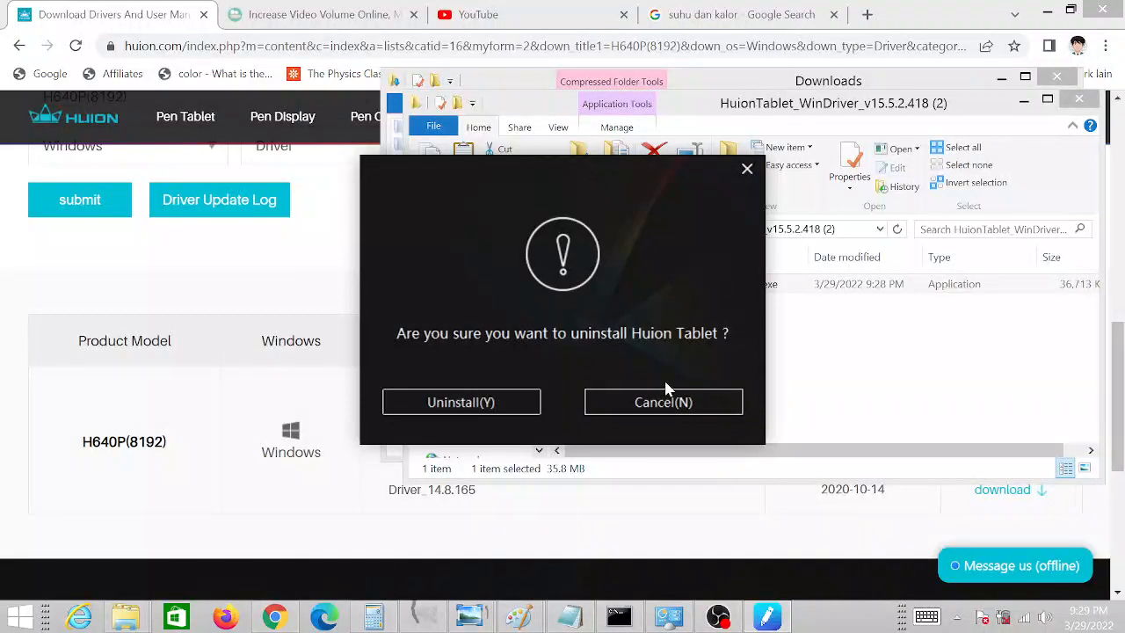
left_click(531, 401)
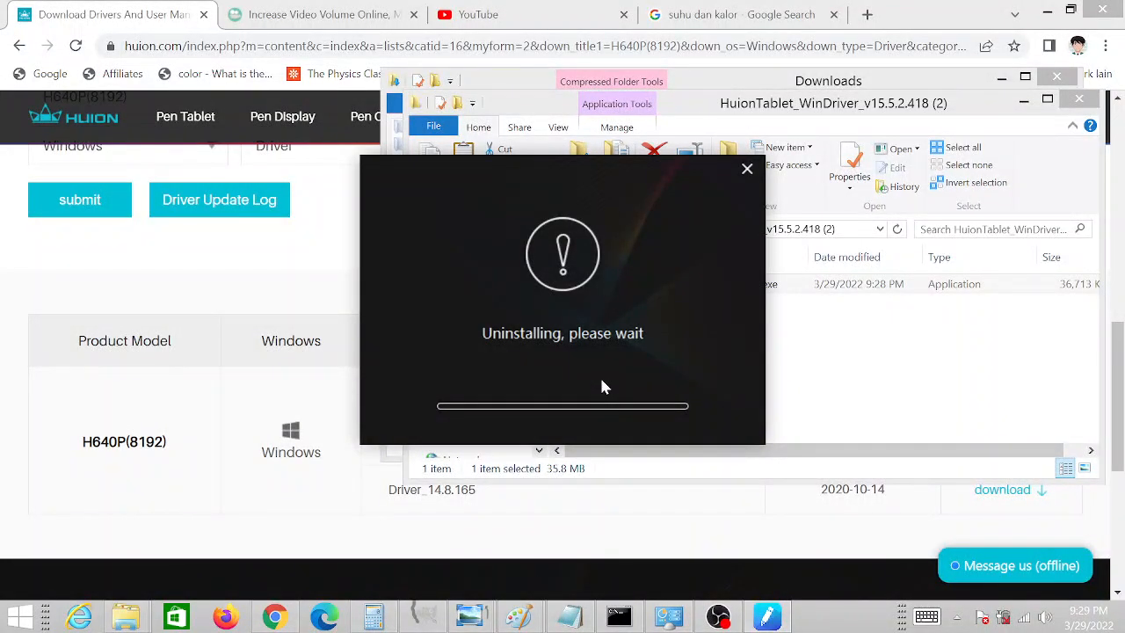
left_click(605, 406)
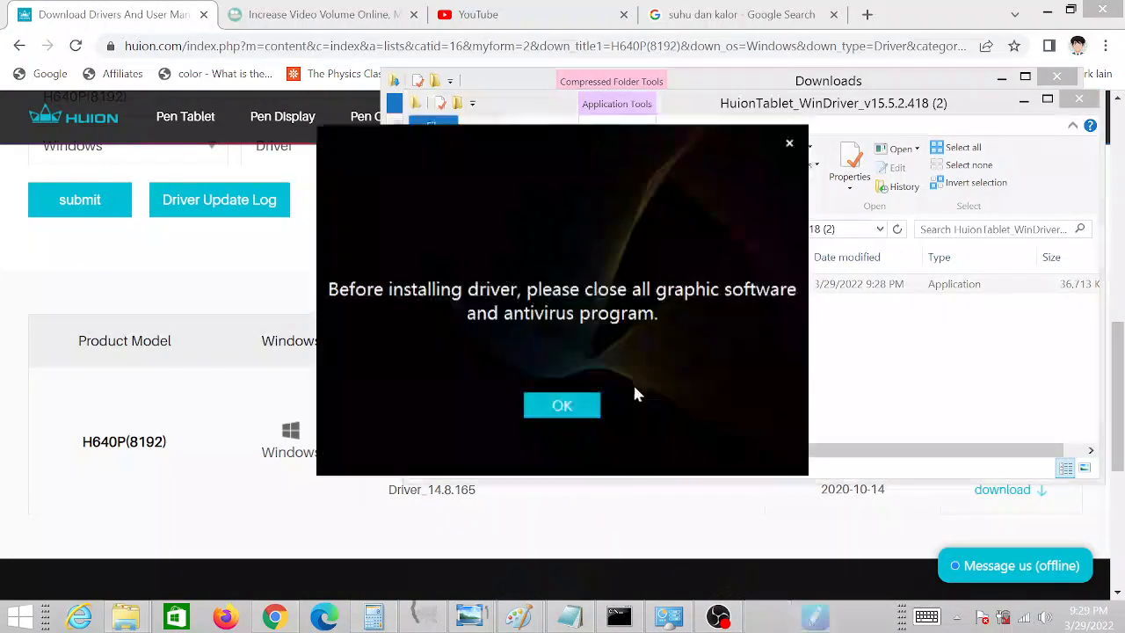
Acknowledge the notice about closing other software, agree to the User Agreement and install the Huion Tablet driver
left_click(562, 408)
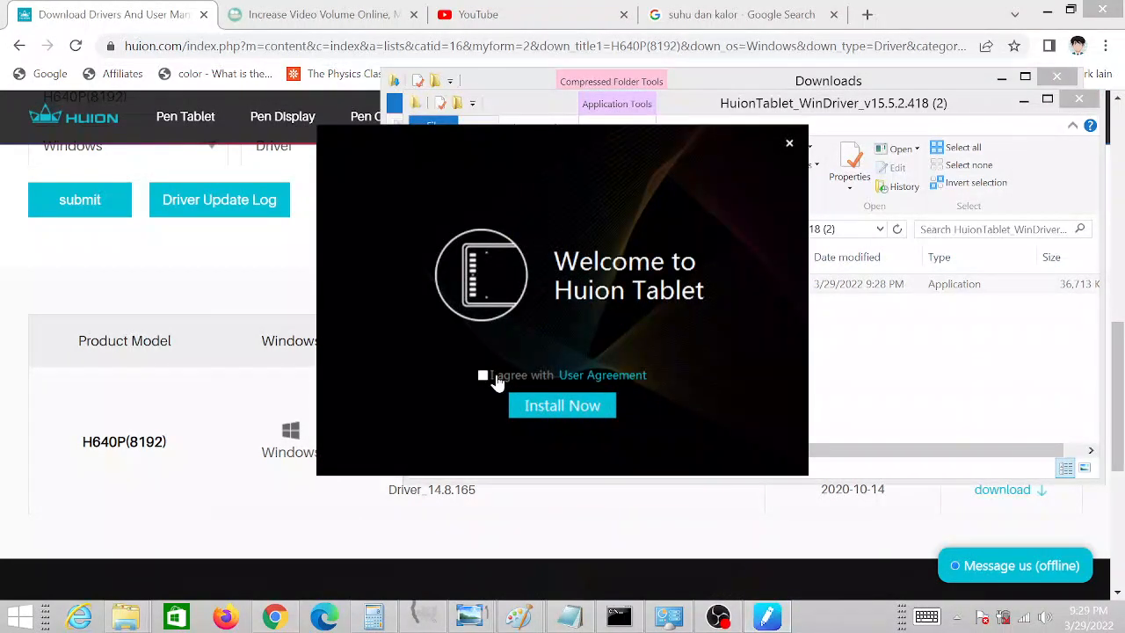
left_click(490, 376)
left_click(536, 405)
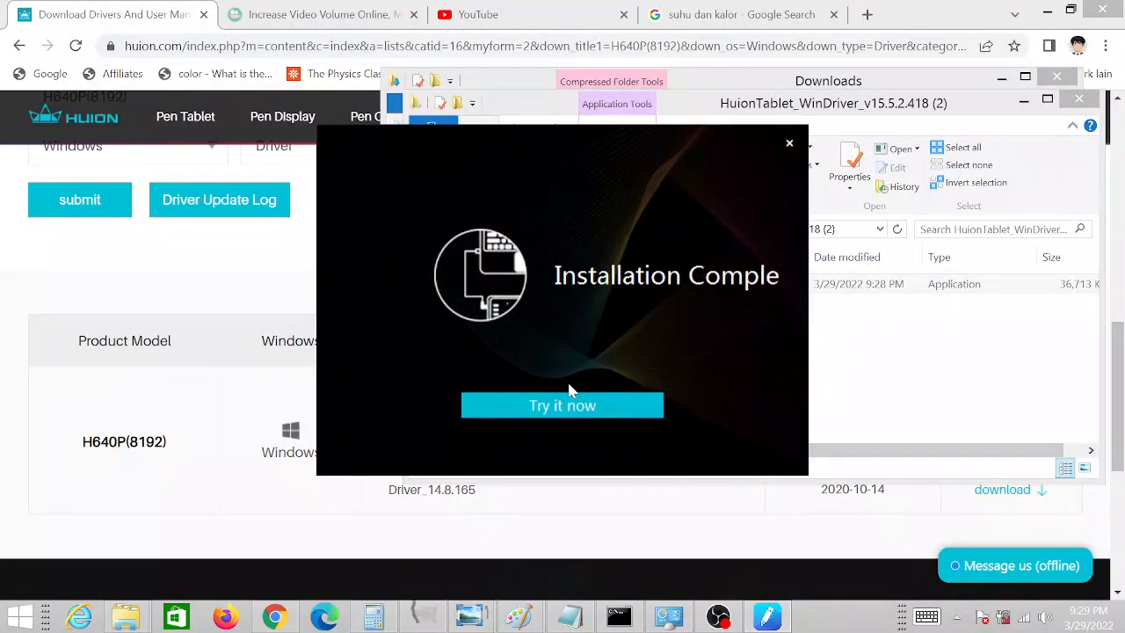
Launch the Huion Tablet driver from the completed installer and bring its window in front of the browser and folder windows
left_click(607, 405)
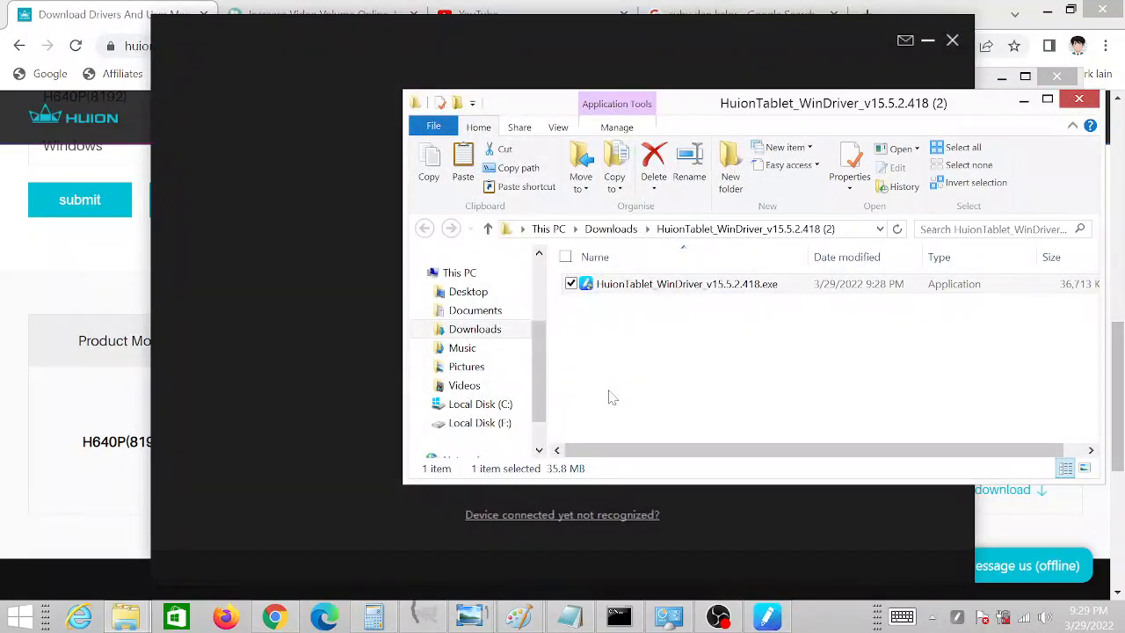
left_click(114, 251)
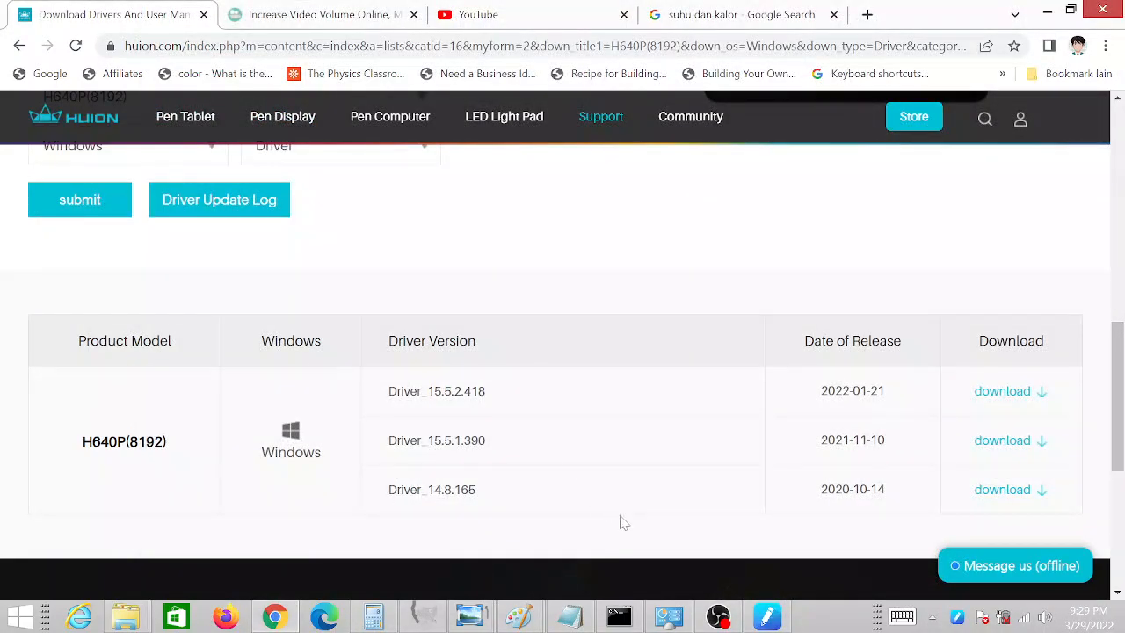
left_click(770, 616)
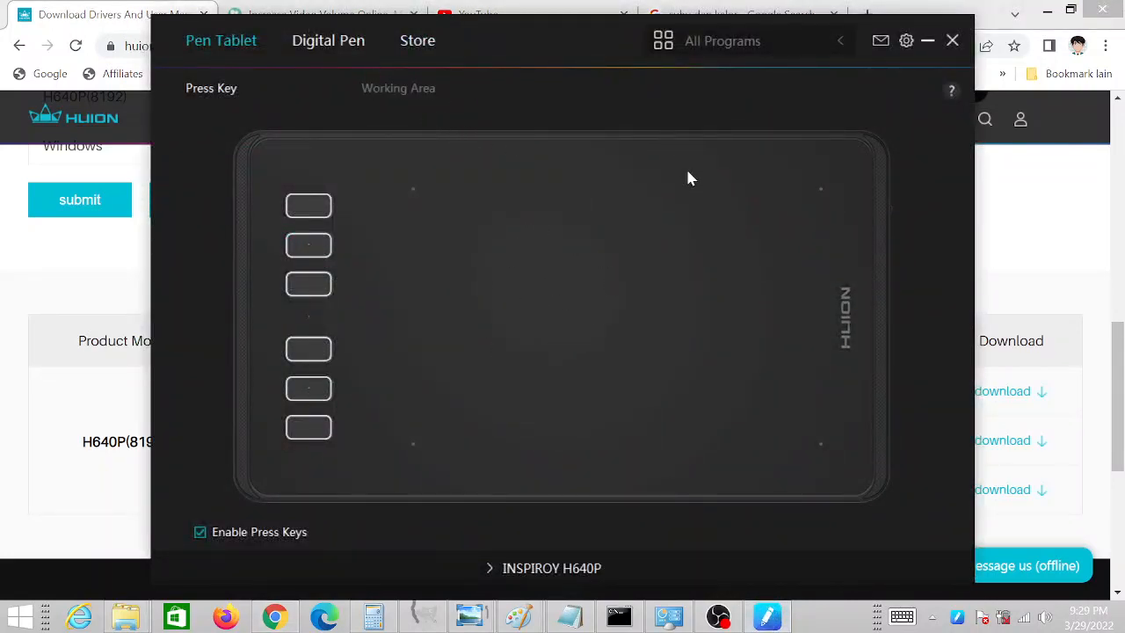
In the Digital Pen settings, check the upper pen button's function and assign Mouse Middle Button to the lower pen button
left_click(326, 35)
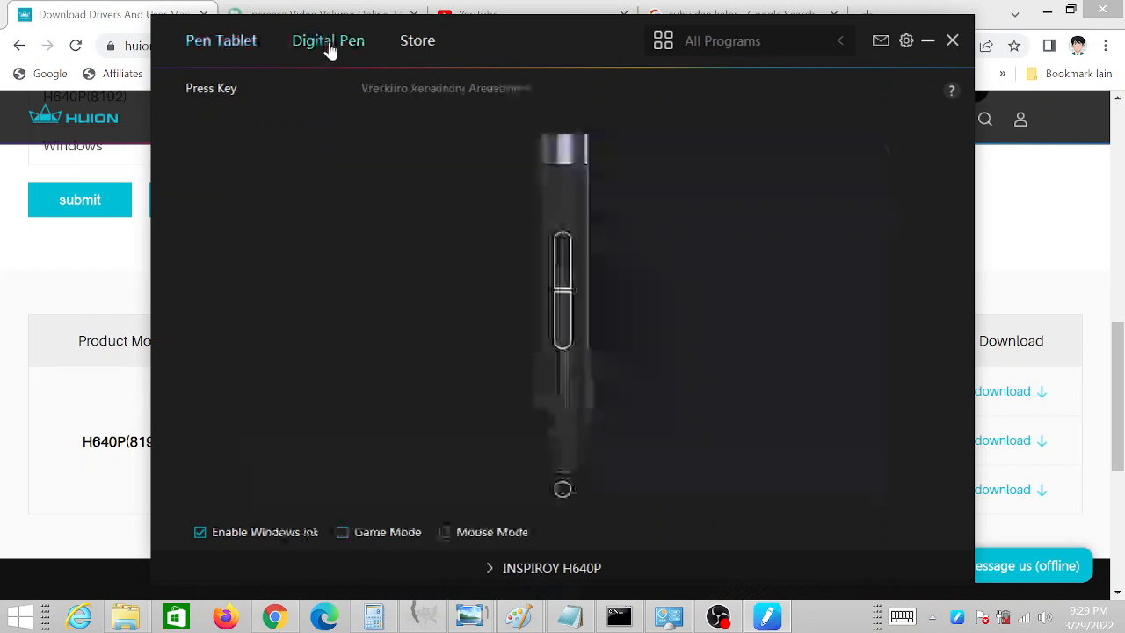
left_click(563, 268)
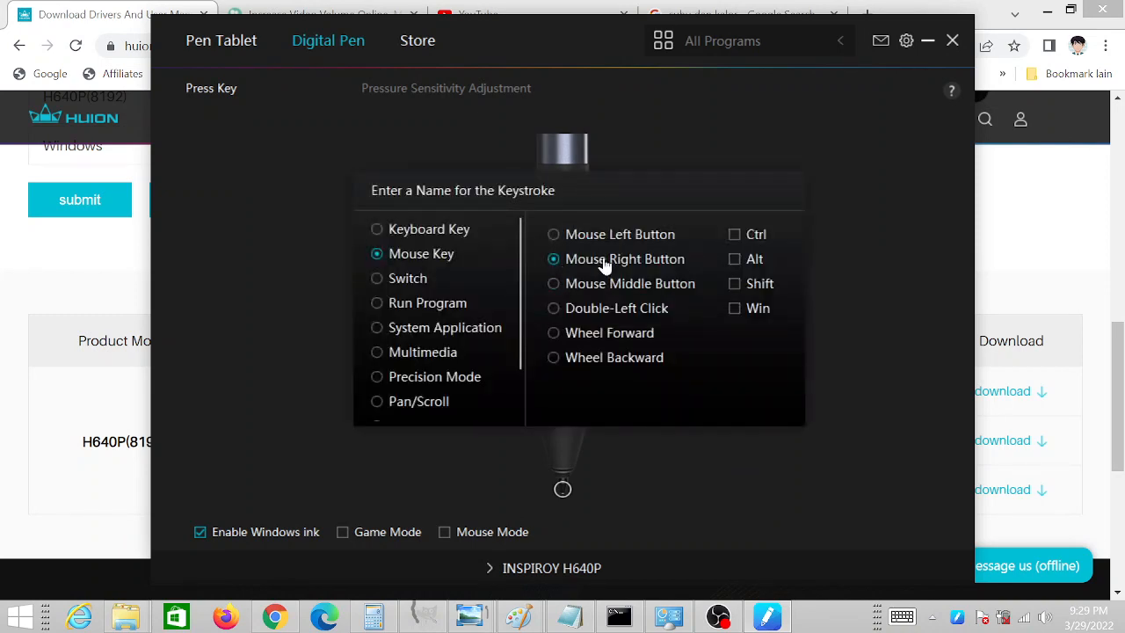
left_click(852, 248)
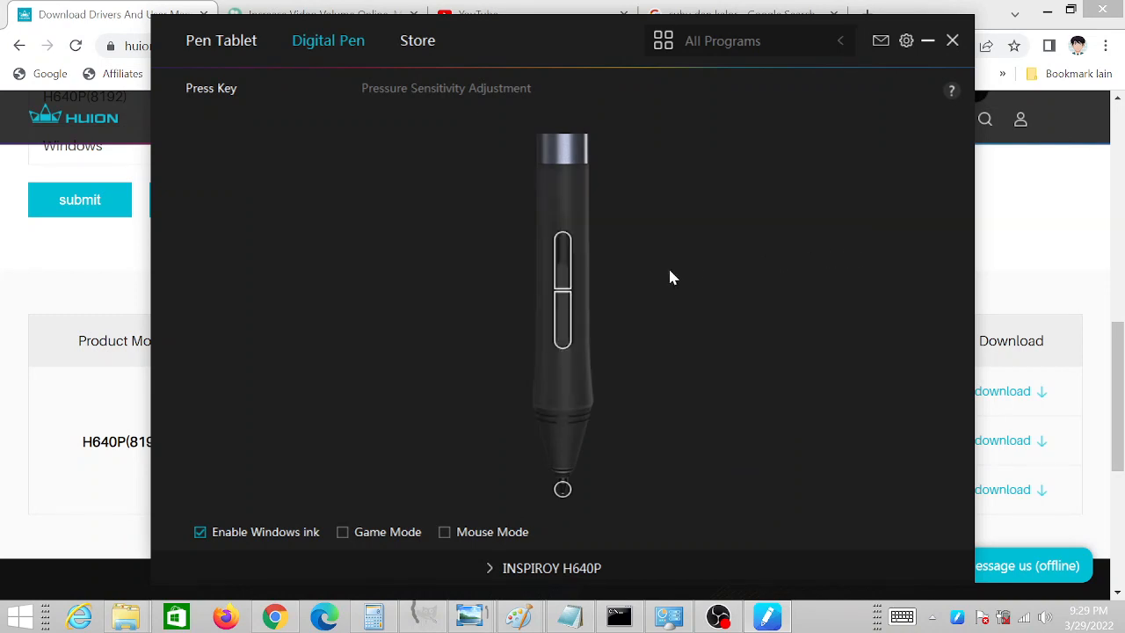
left_click(563, 319)
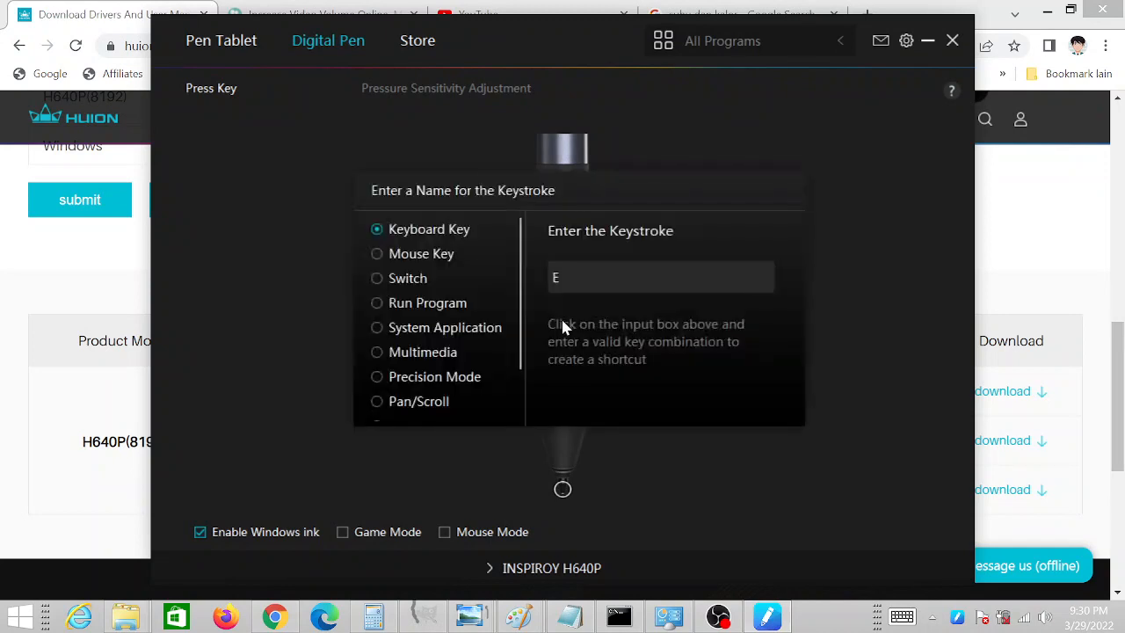
left_click(439, 256)
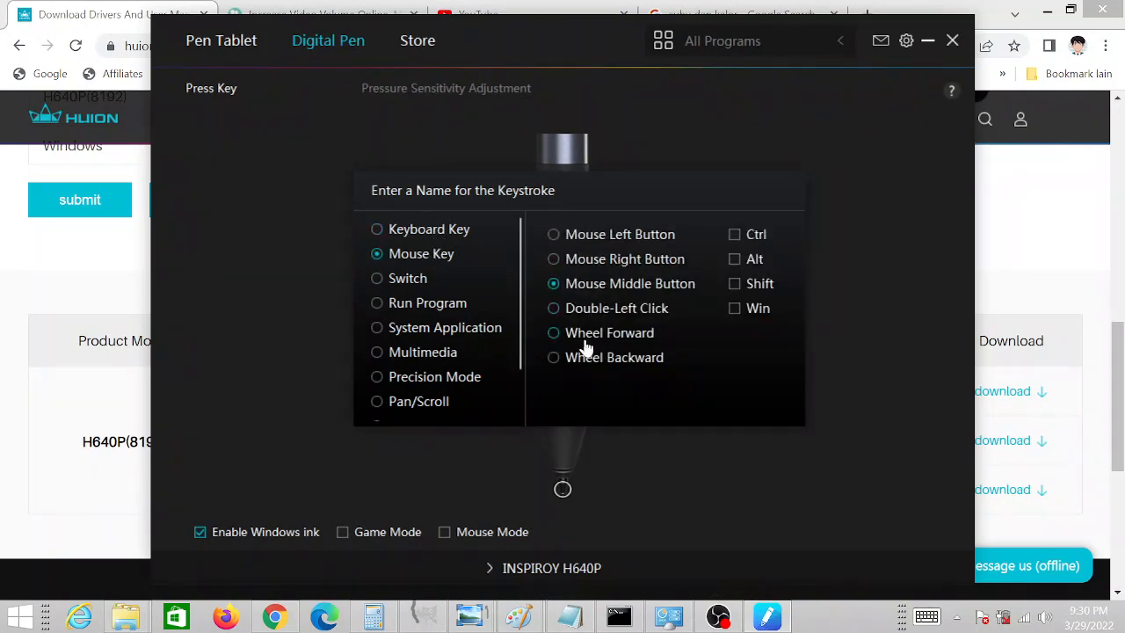
Switch to GIMP and export the jokowi13.xcf line drawing to jokowiWithout.jpg
left_click(422, 615)
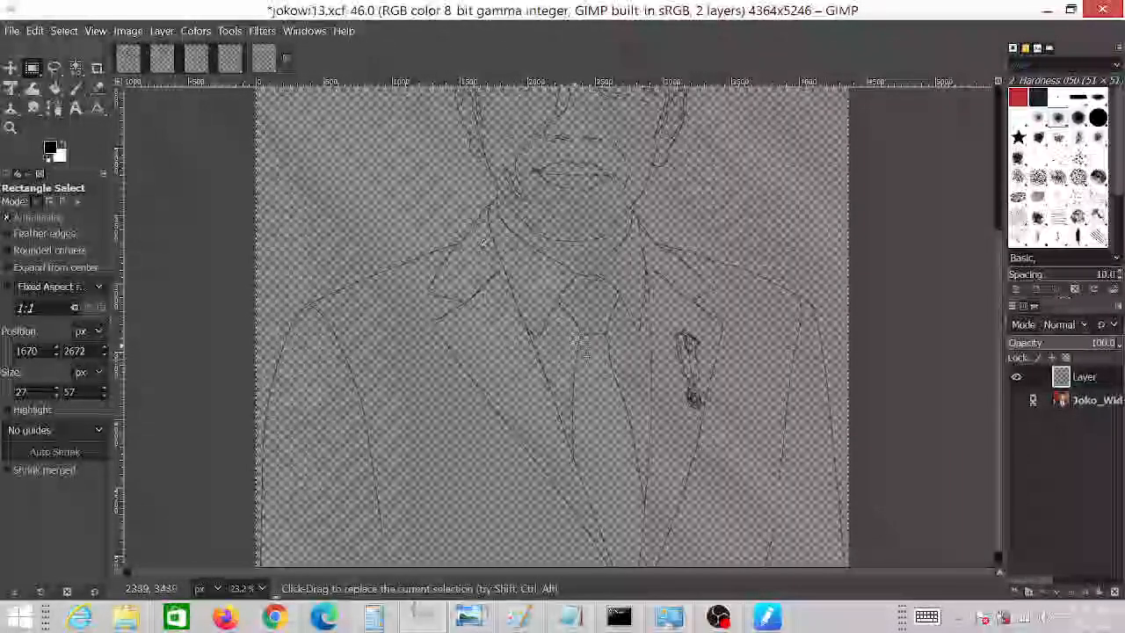
key("ctrl")
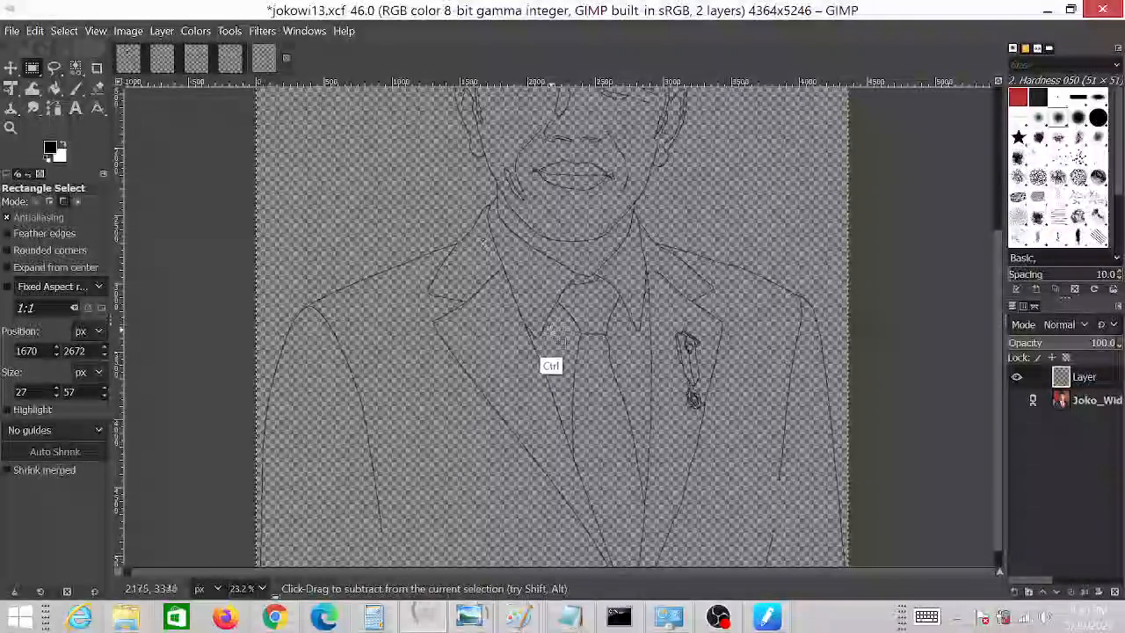
key("ctrl+e")
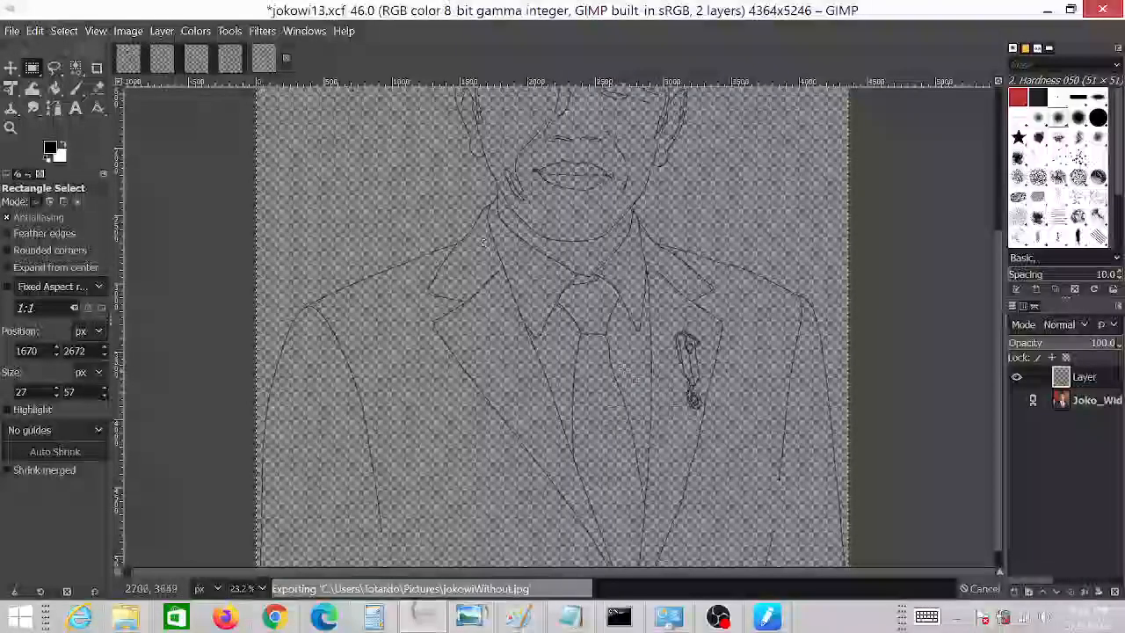
Close the keystroke settings in the Huion driver, and test zooming and panning the portrait in GIMP with the pen
left_click(769, 617)
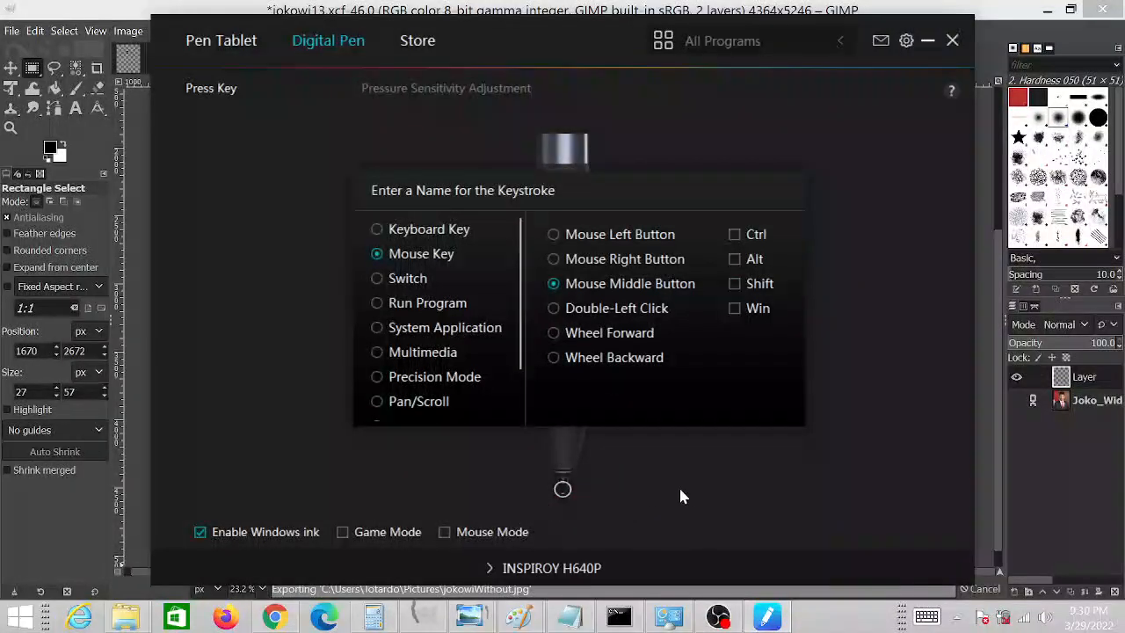
left_click(730, 474)
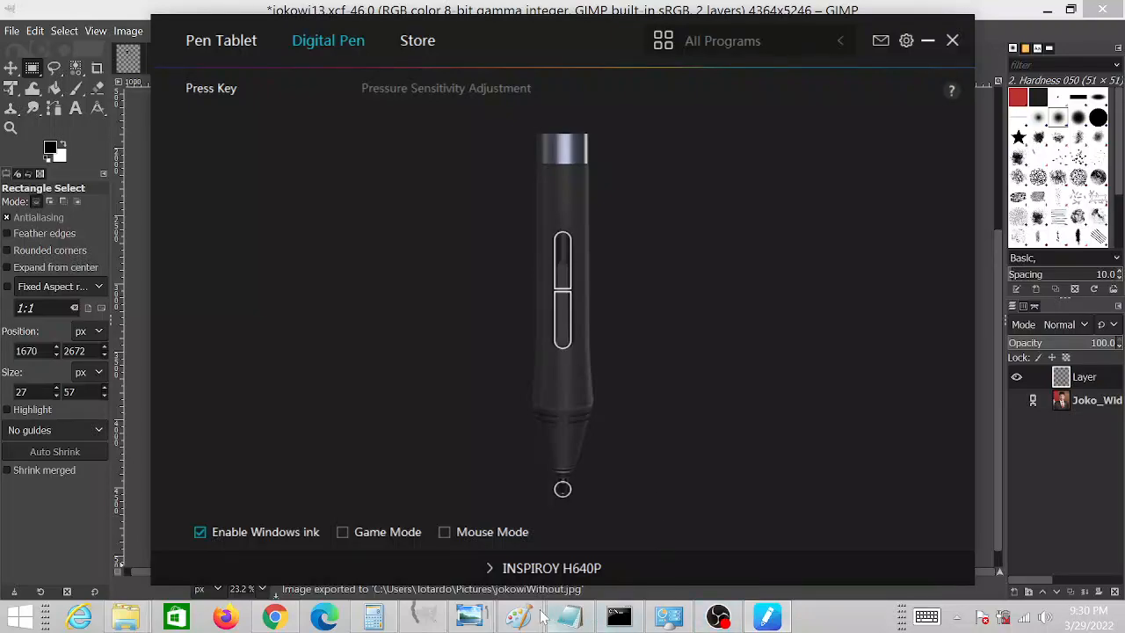
left_click(424, 617)
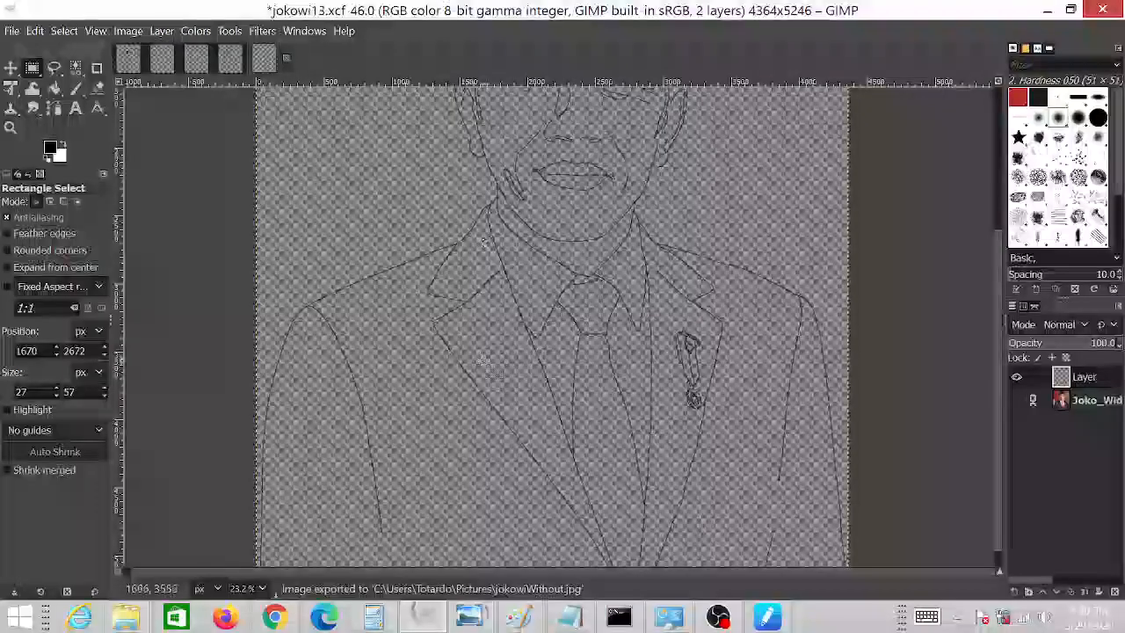
key("ctrl")
left_click_drag(520, 405, 633, 378)
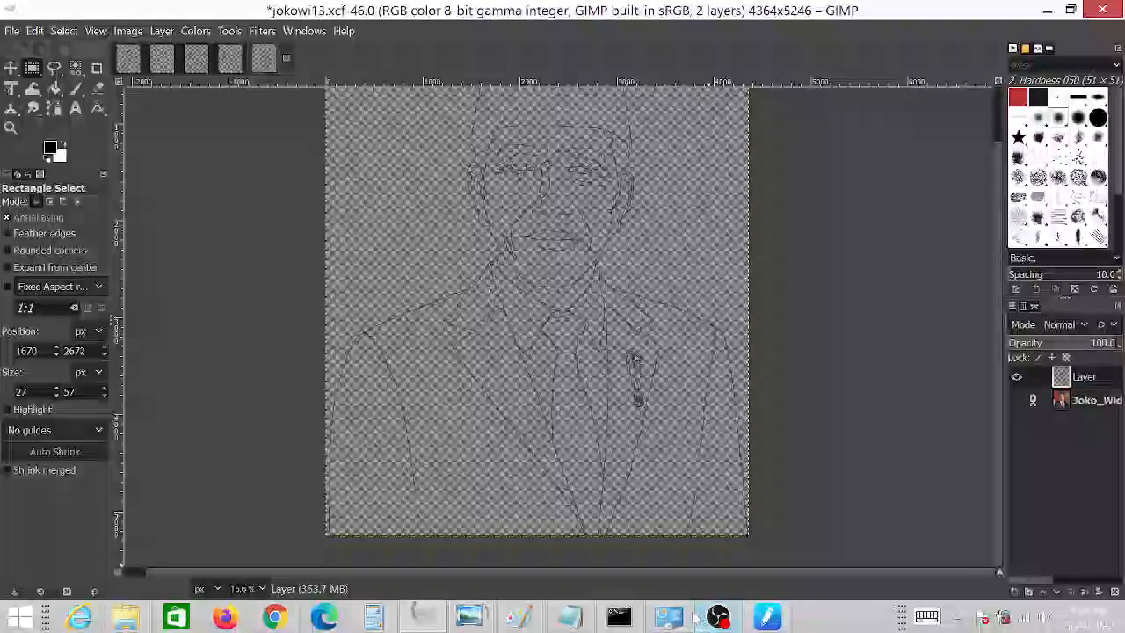
left_click(769, 619)
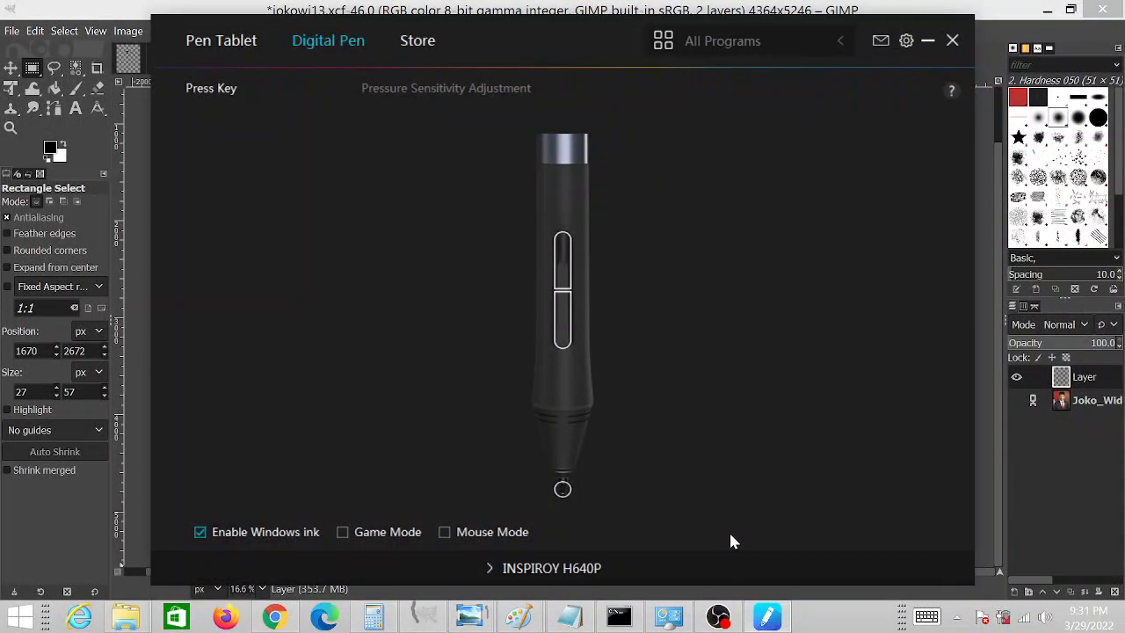
left_click(719, 618)
left_click(719, 618)
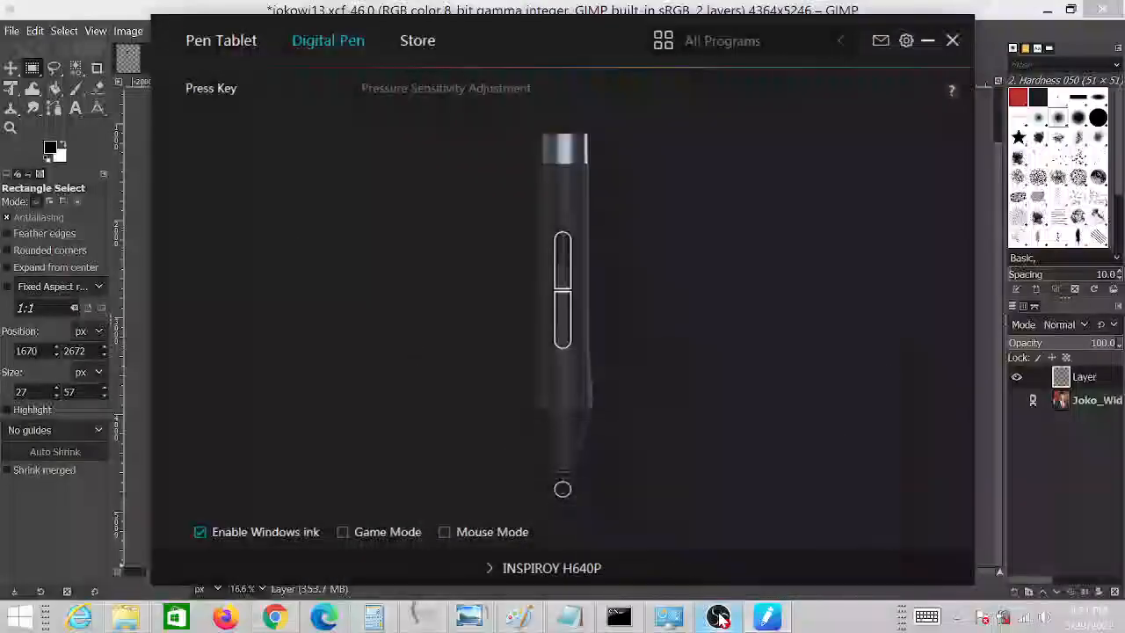